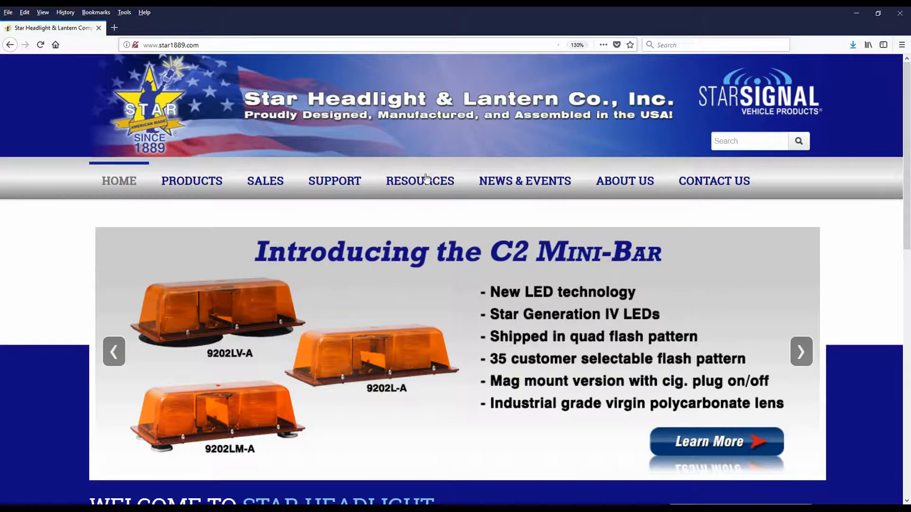
# Browse the home page's featured product slides and open the 1000 Phazer LED Lightbar product page.
pyautogui.click(807, 357)
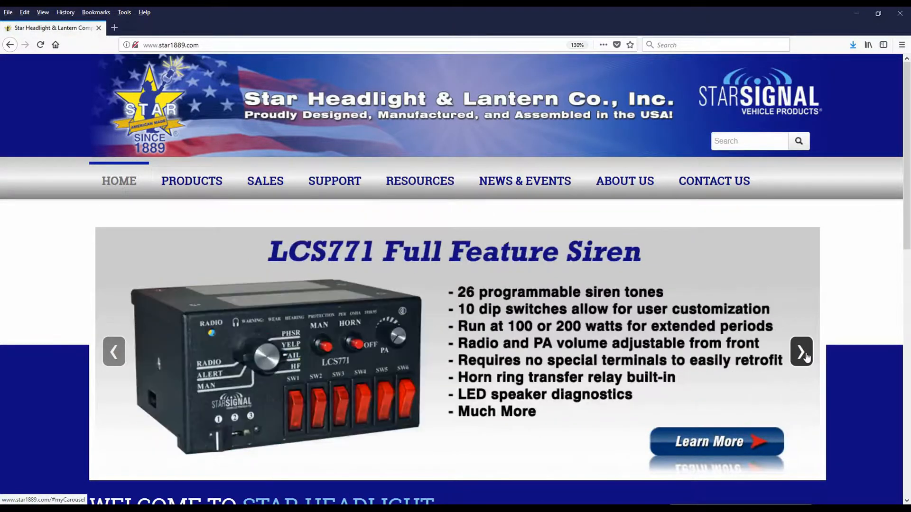
pyautogui.click(806, 357)
pyautogui.click(806, 357)
pyautogui.click(806, 357)
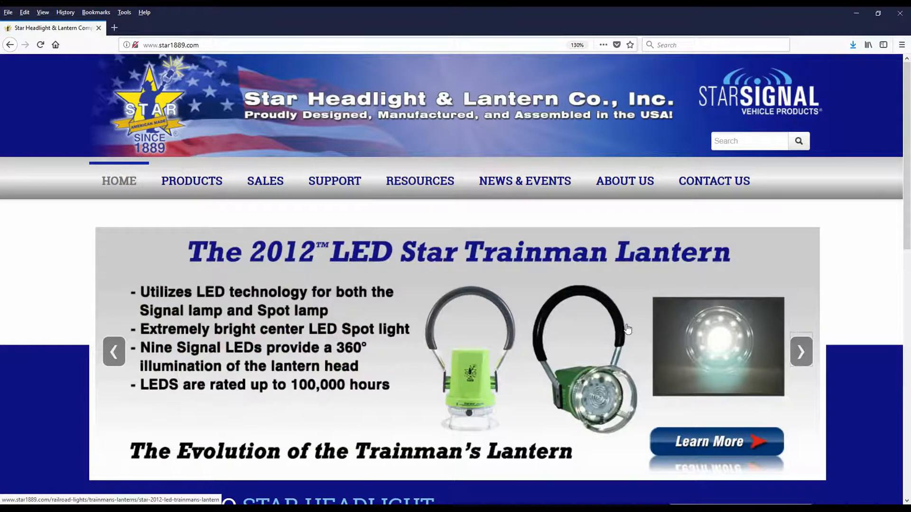
pyautogui.click(114, 352)
pyautogui.click(421, 340)
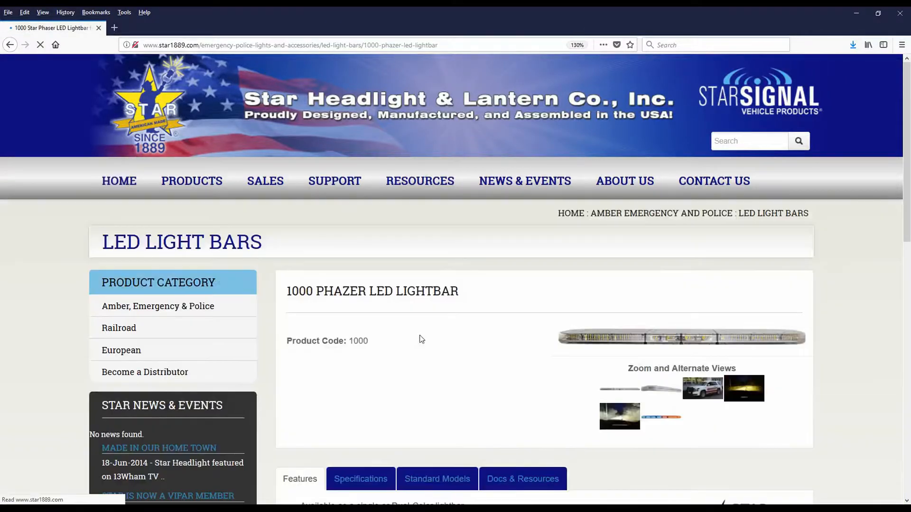
# Find Phazer Configurator ver. 2.04 64bit among the product's Docs & Resources and download it, opening the archive with WinRAR.
pyautogui.scroll(-3, 489, 334)
pyautogui.click(502, 277)
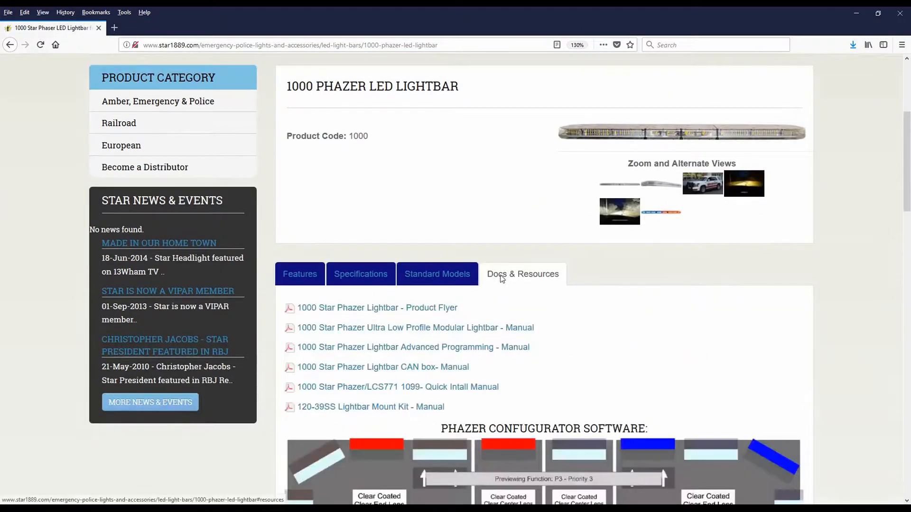
pyautogui.scroll(-5, 458, 310)
pyautogui.scroll(-3, 459, 309)
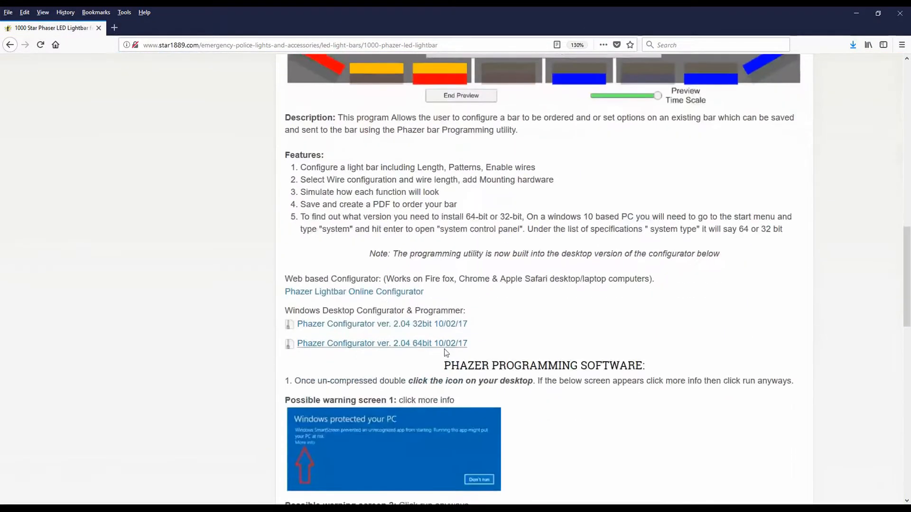
pyautogui.click(416, 344)
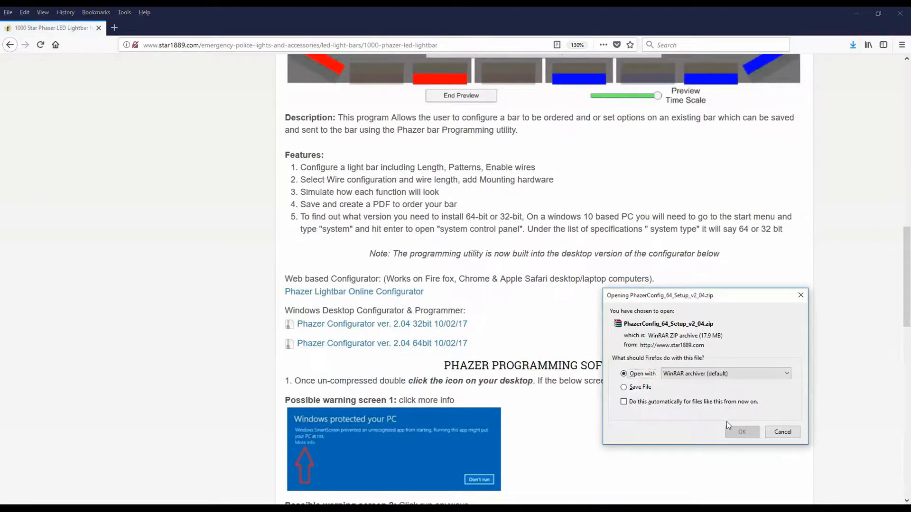
pyautogui.click(736, 434)
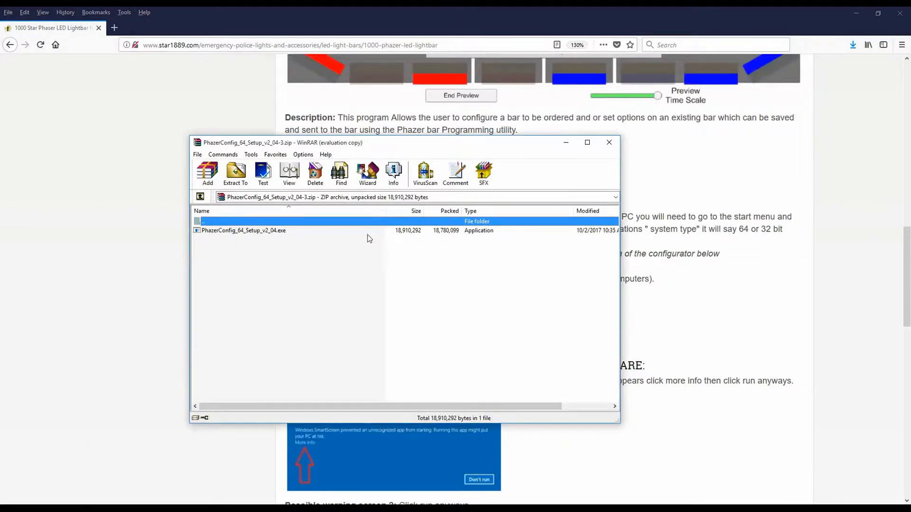
# Run PhazerConfig_64_Setup_v2_04.exe, install it in the default destination folder, and close the installer and archive.
pyautogui.doubleClick(320, 230)
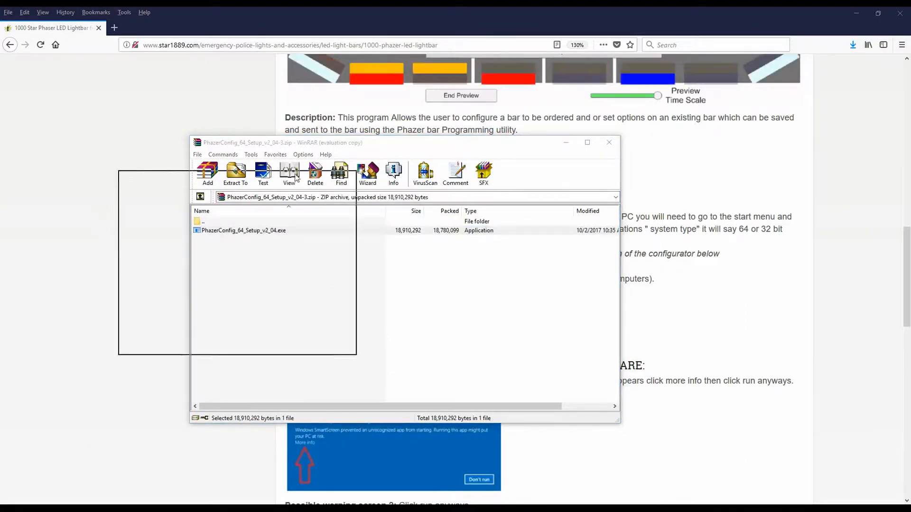
pyautogui.click(395, 333)
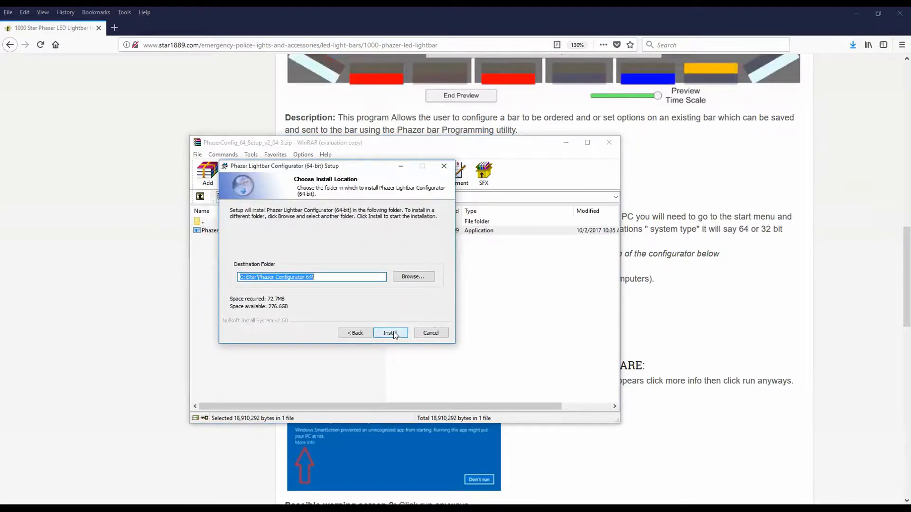
pyautogui.click(396, 333)
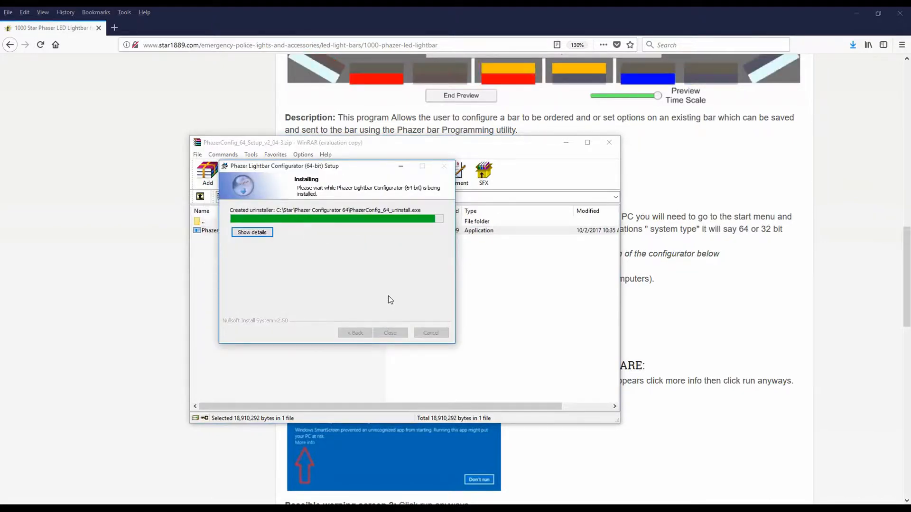
pyautogui.click(390, 333)
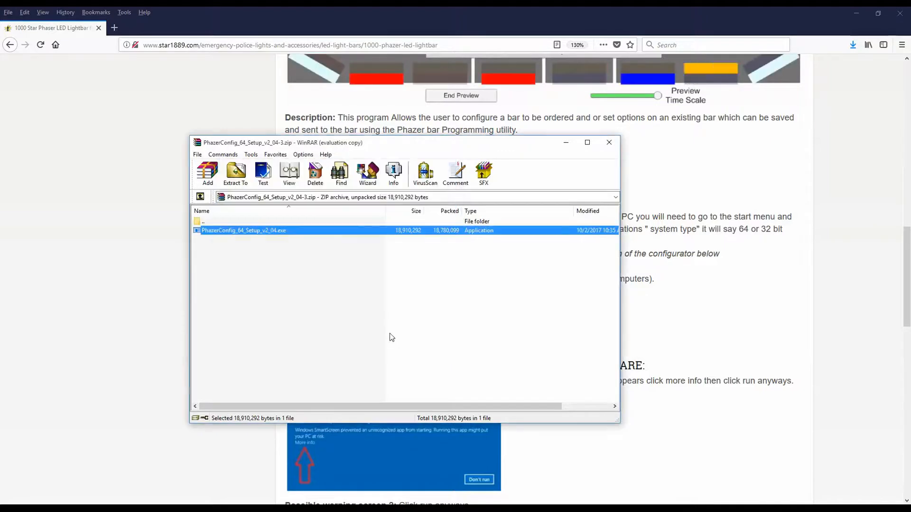
pyautogui.click(608, 144)
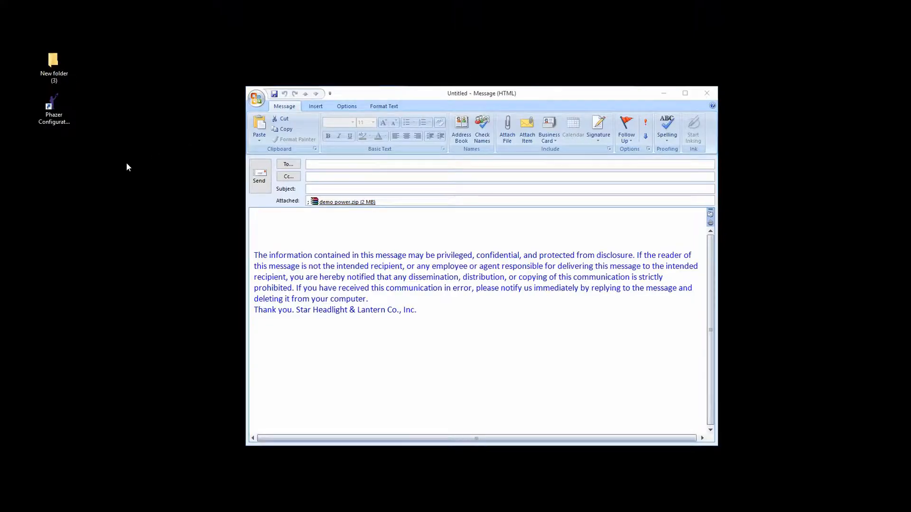
# Open the message's demo power.zip attachment, copy 1550-RING.bar.nbt into New folder (3) on the desktop, and close the archive.
pyautogui.click(62, 119)
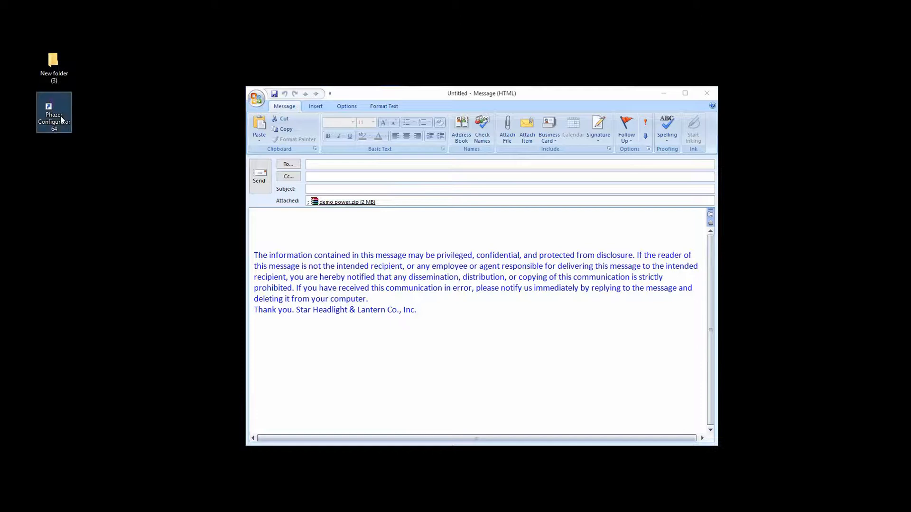
pyautogui.click(126, 155)
pyautogui.doubleClick(349, 202)
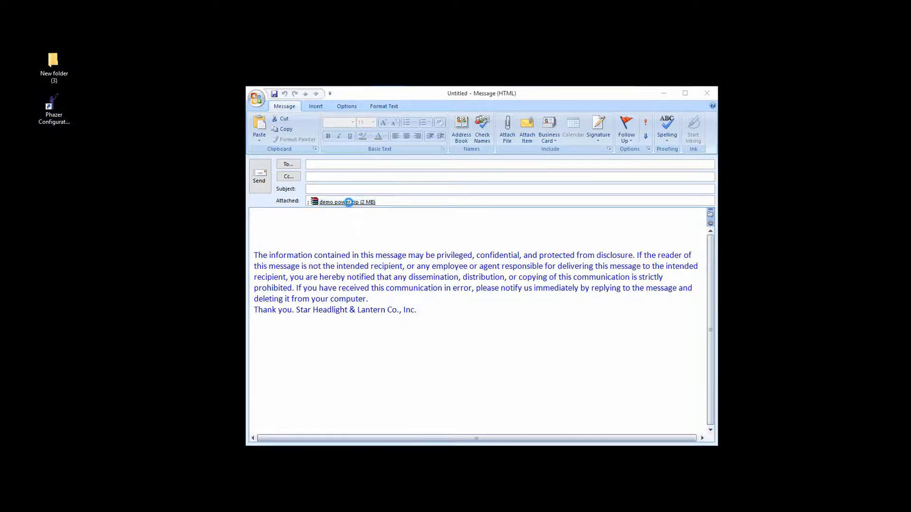
pyautogui.click(237, 240)
pyautogui.click(234, 233)
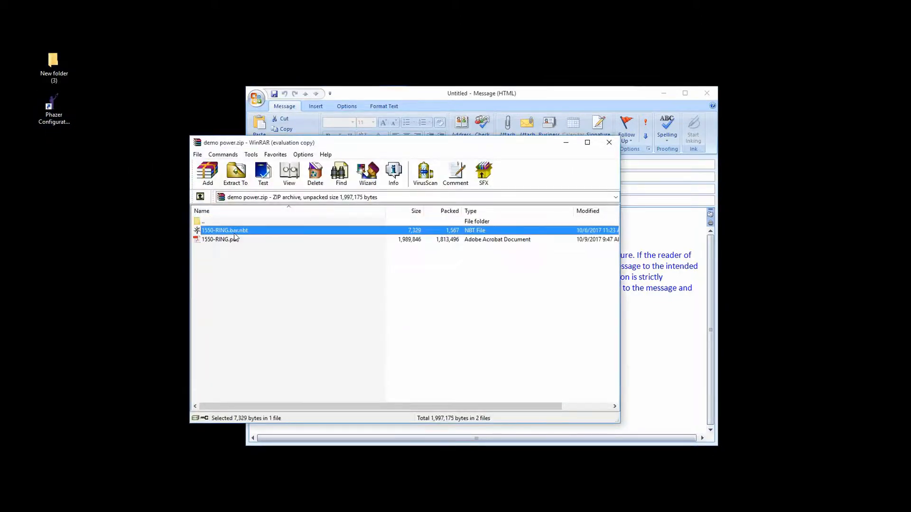
pyautogui.moveTo(60, 71); pyautogui.dragTo(65, 78)
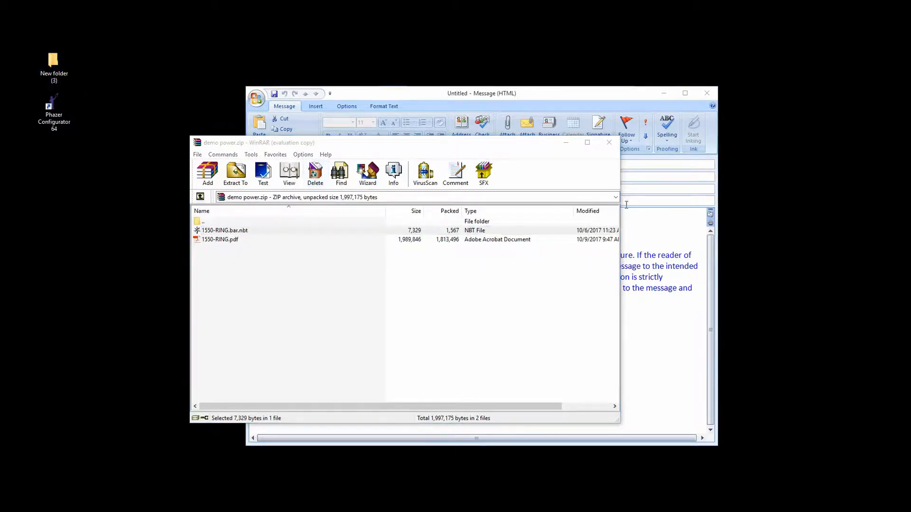
pyautogui.click(609, 143)
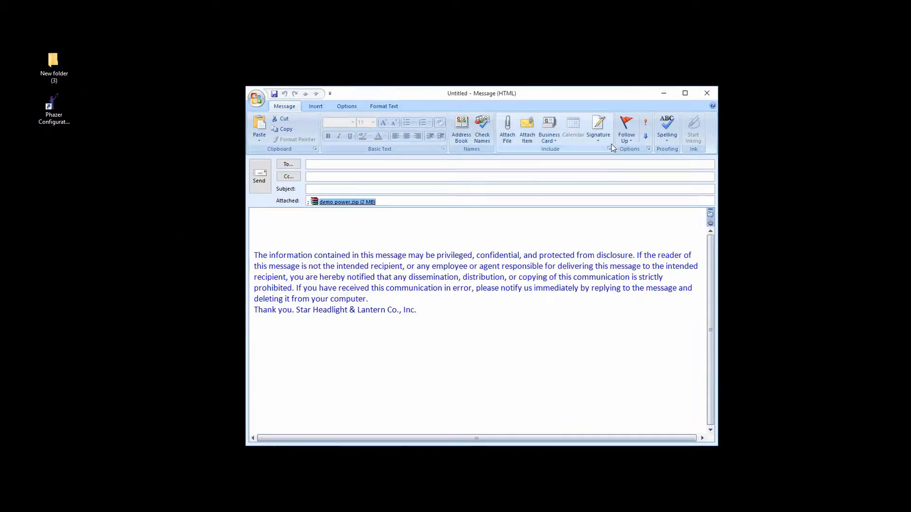
# Launch Phazer Configurator 64 from the desktop and create a new bar from the AG 44_DUAL_FUNCTION preset.
pyautogui.doubleClick(66, 112)
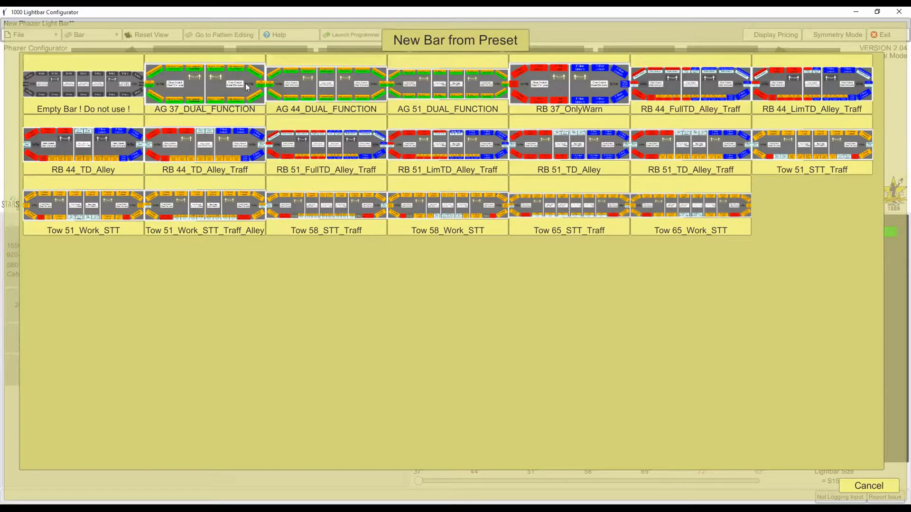
pyautogui.click(351, 95)
# Open the bar file 1550-RING.bar.nbt from New folder (3) on the desktop.
pyautogui.click(21, 36)
pyautogui.click(30, 70)
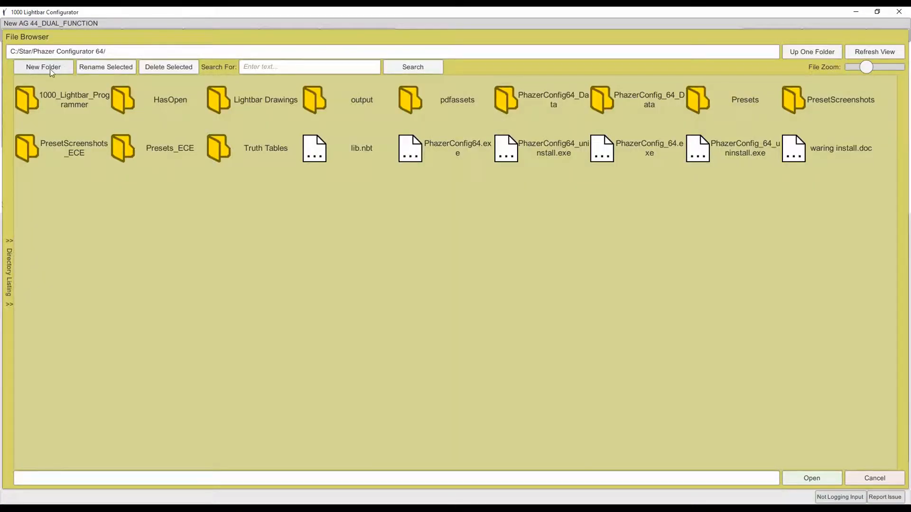
pyautogui.click(12, 153)
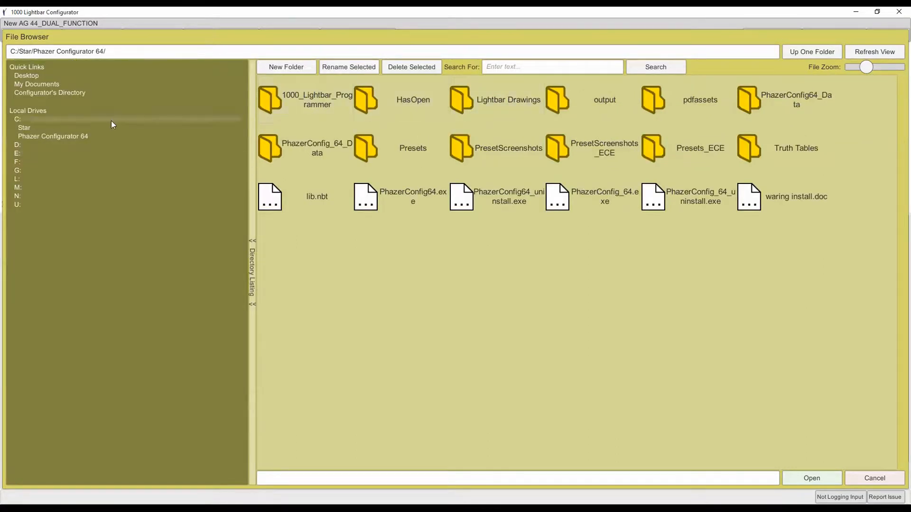
pyautogui.click(26, 75)
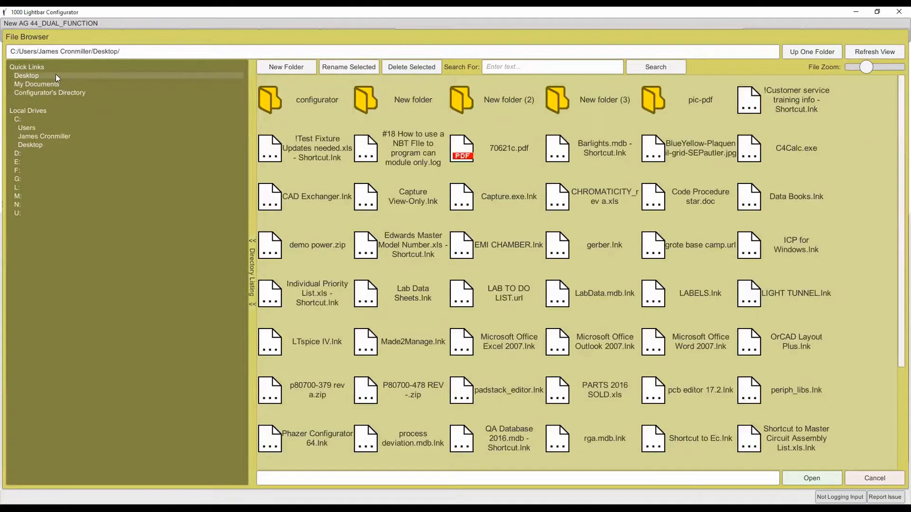
pyautogui.doubleClick(584, 108)
pyautogui.doubleClick(281, 108)
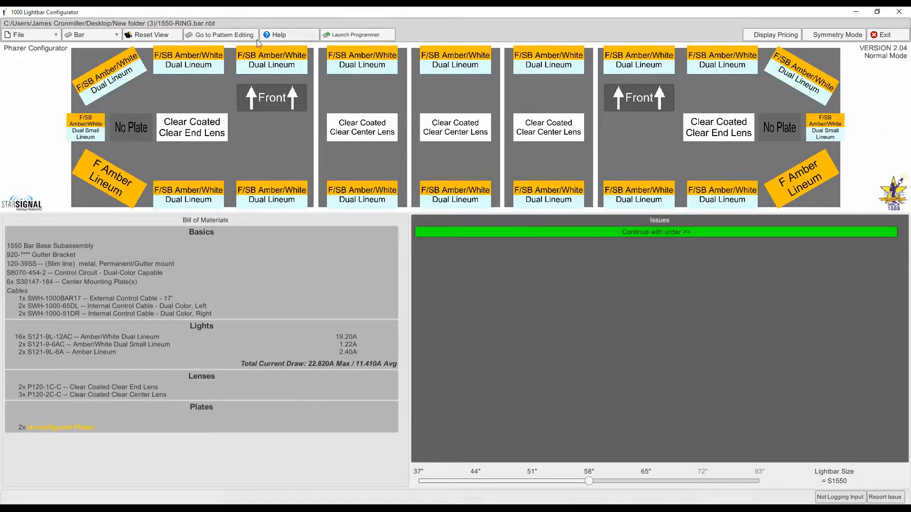
# Open the P1 - Priority 1 function for pattern editing and disable amber on all light heads in both end sections.
pyautogui.click(245, 39)
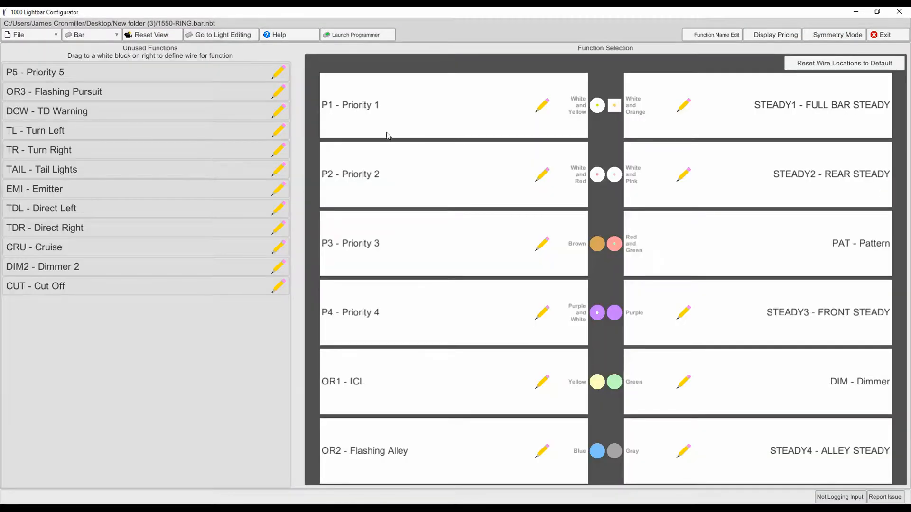
pyautogui.click(542, 106)
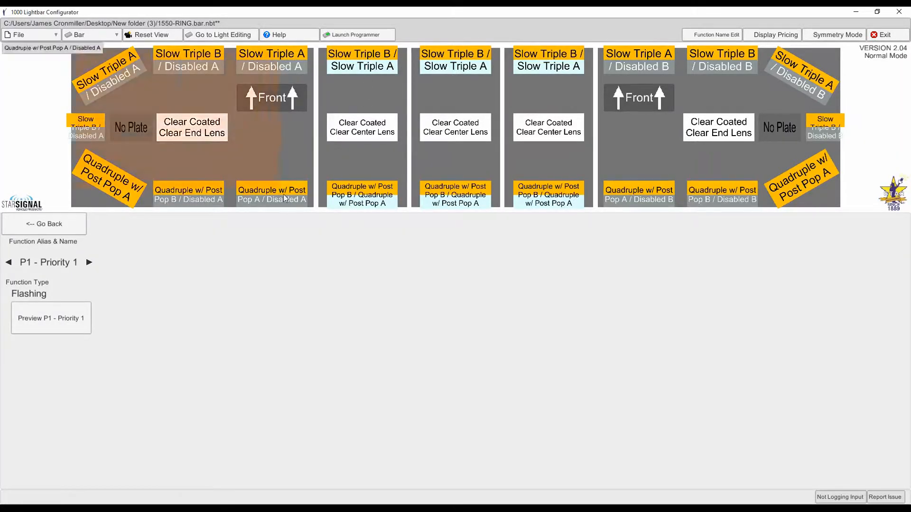
pyautogui.click(291, 209)
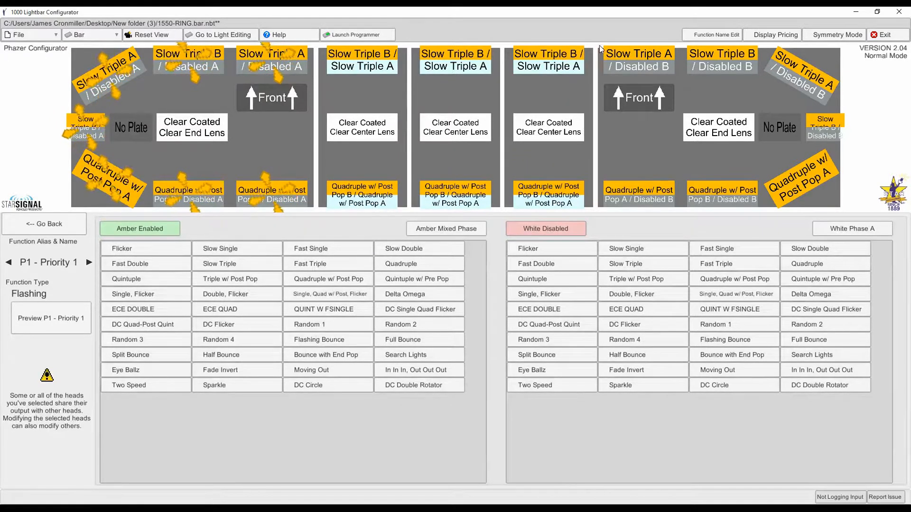
pyautogui.click(744, 153)
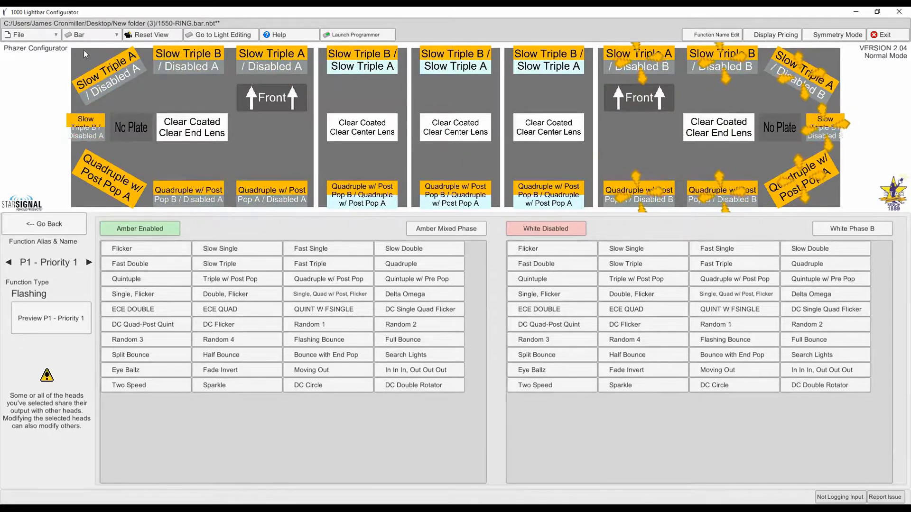
pyautogui.click(291, 202)
pyautogui.click(139, 228)
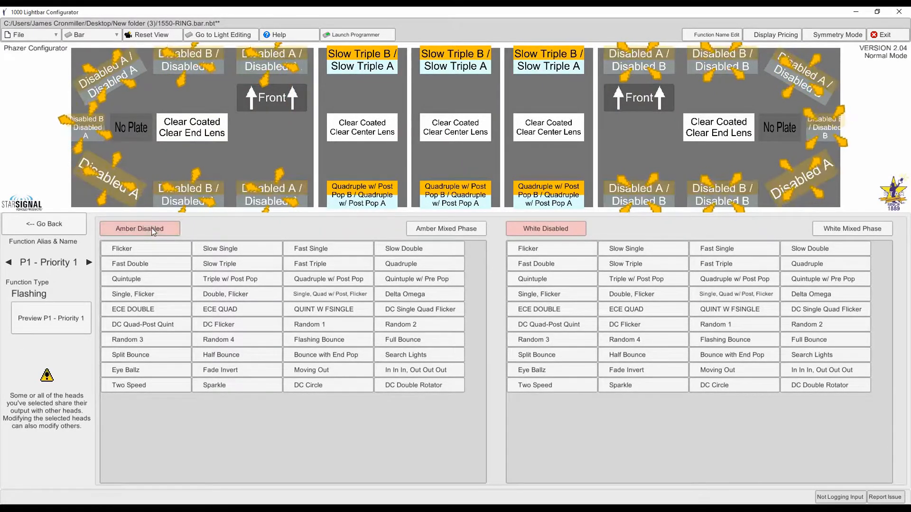
# Clear the head selection and preview the P1 - Priority 1 function with only the center heads flashing.
pyautogui.click(294, 128)
pyautogui.click(66, 314)
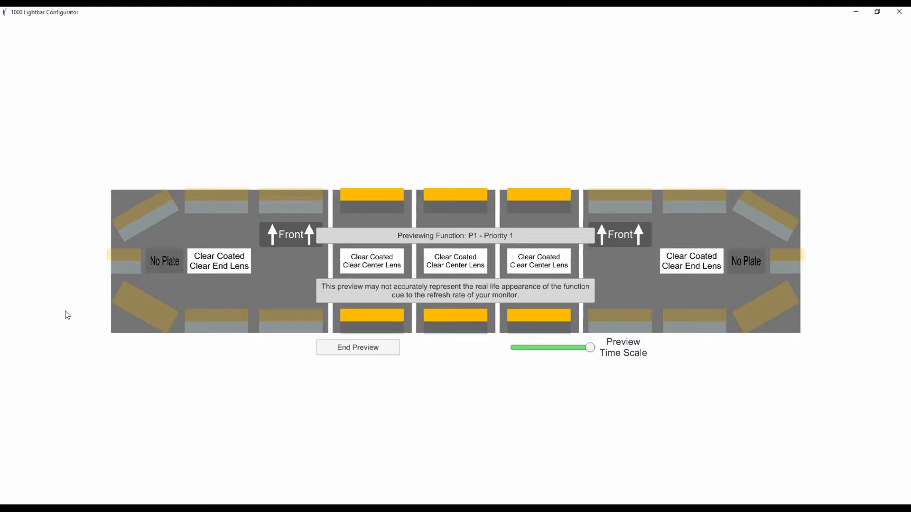
pyautogui.click(366, 349)
# Set the front and rear heads of the three center sections to Fast Triple for amber and white, and preview P1 - Priority 1.
pyautogui.moveTo(327, 51); pyautogui.dragTo(570, 226)
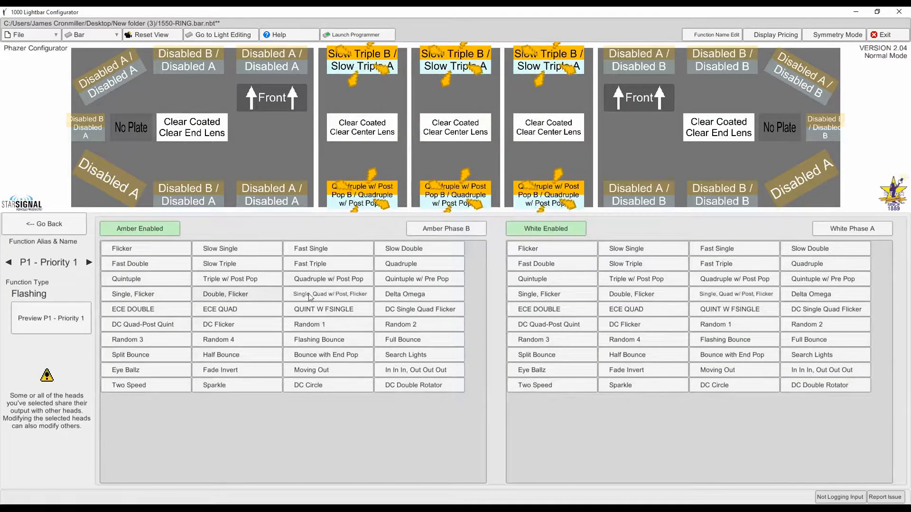
pyautogui.click(322, 268)
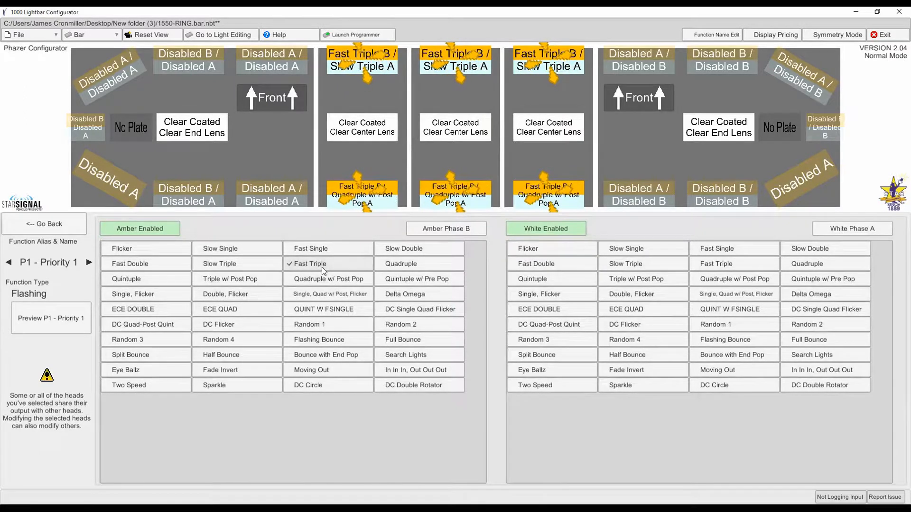
pyautogui.click(709, 270)
pyautogui.click(274, 152)
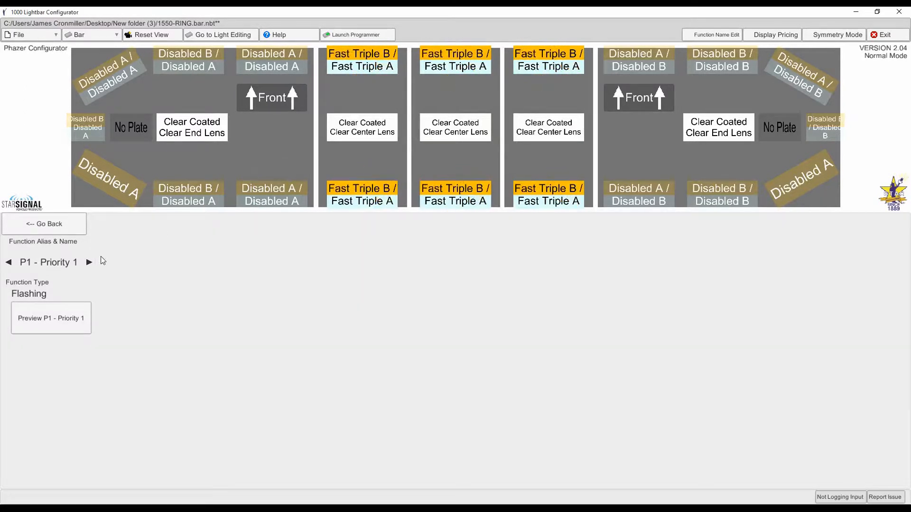
pyautogui.click(63, 316)
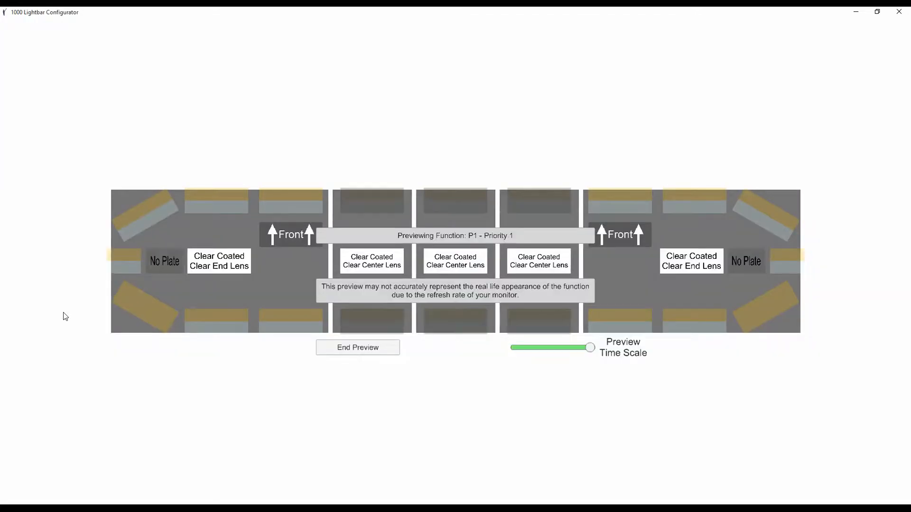
pyautogui.click(362, 352)
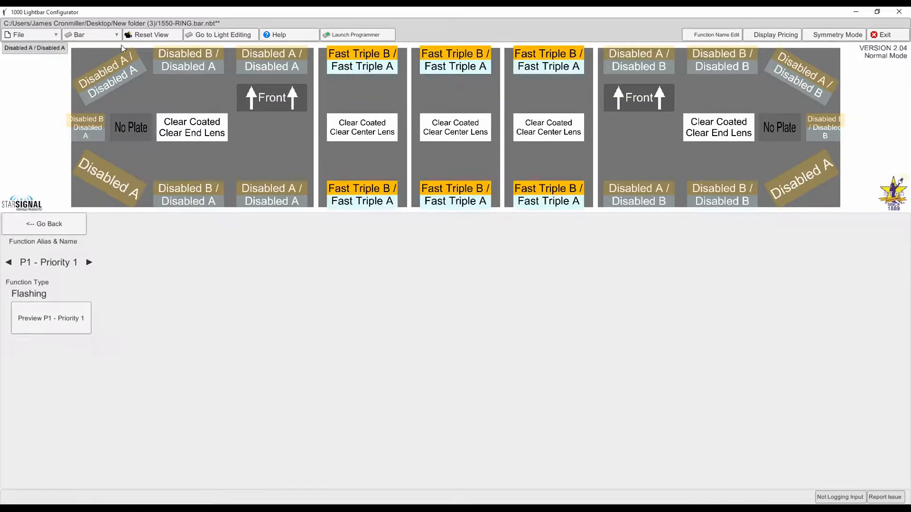
# Set all front, rear and corner heads to Slow Single amber, disable their white, and preview P1 - Priority 1.
pyautogui.moveTo(113, 47); pyautogui.dragTo(790, 207)
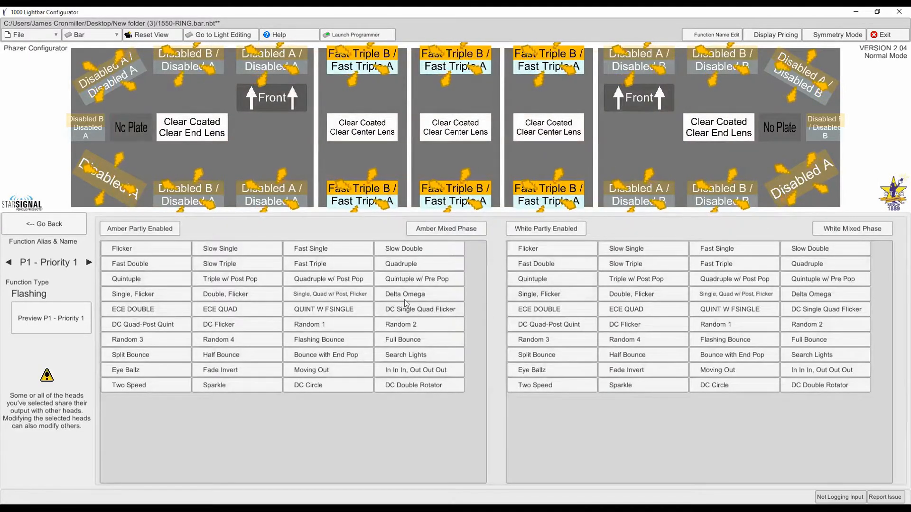
pyautogui.click(212, 254)
pyautogui.click(575, 230)
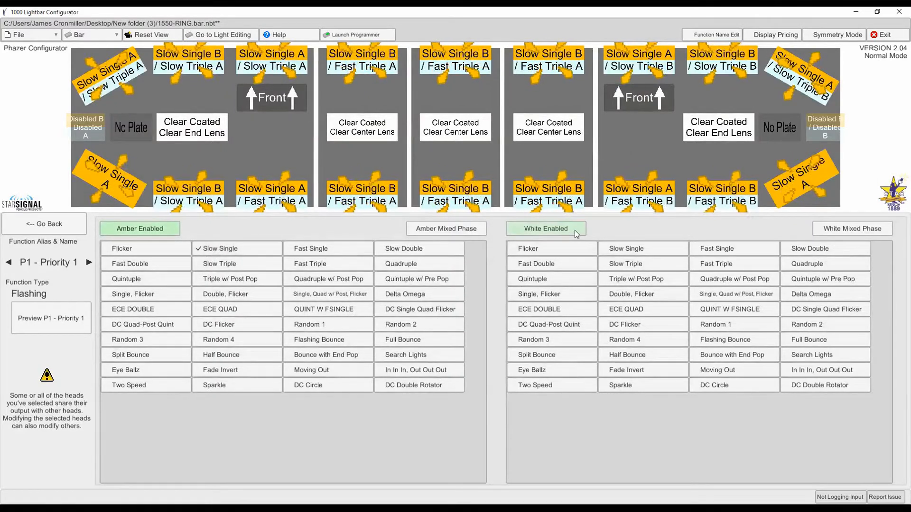
pyautogui.click(574, 230)
pyautogui.click(384, 107)
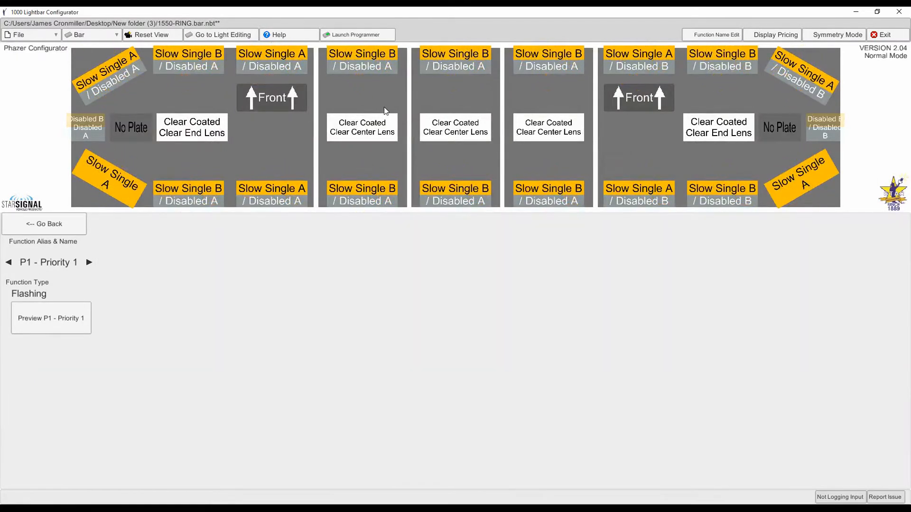
pyautogui.click(48, 326)
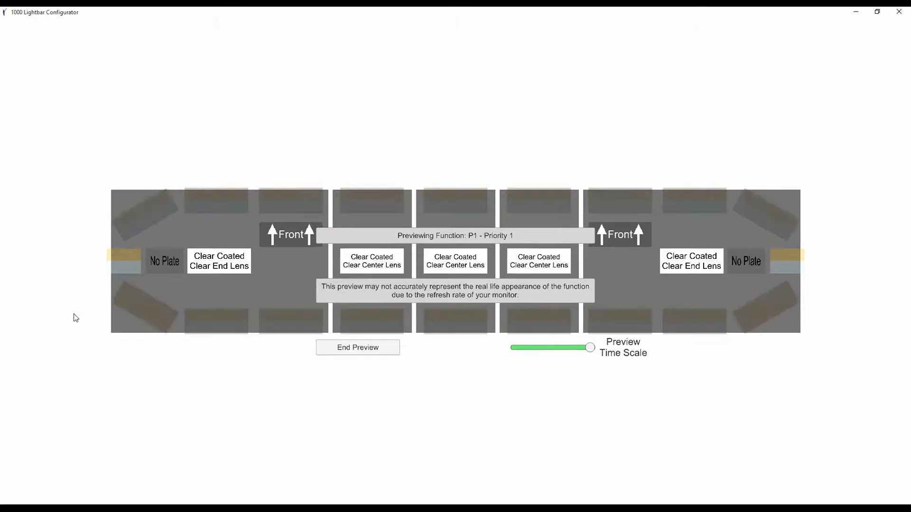
pyautogui.click(349, 351)
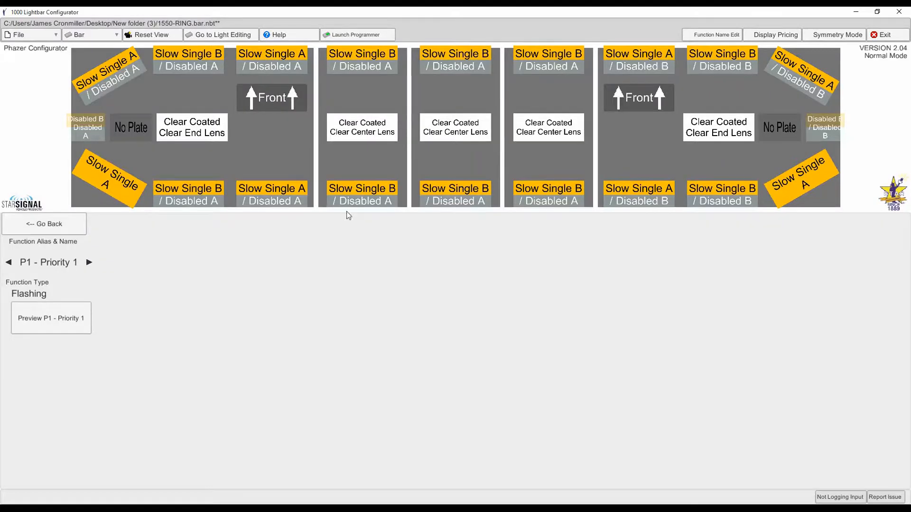
# Set the front inner head of both end sections to amber phase B and the three center front heads to amber phase A.
pyautogui.click(266, 58)
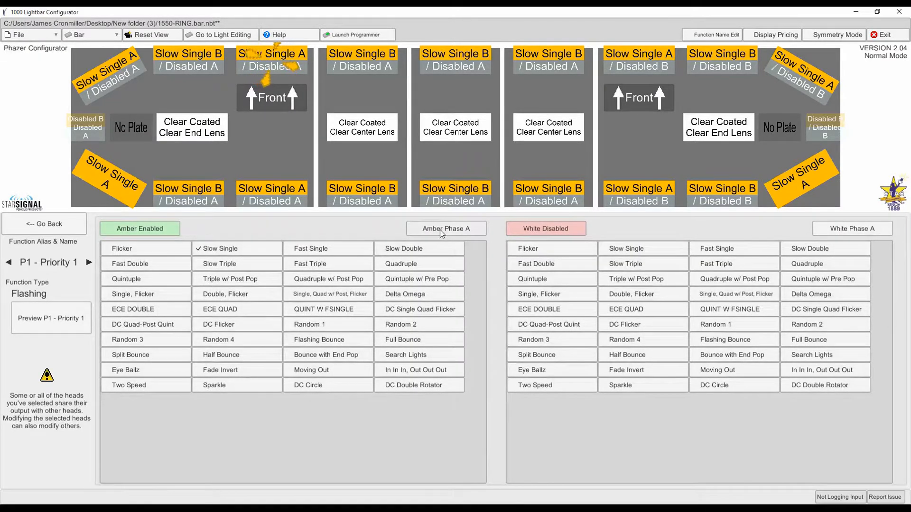
pyautogui.moveTo(571, 81); pyautogui.dragTo(357, 53)
pyautogui.click(475, 232)
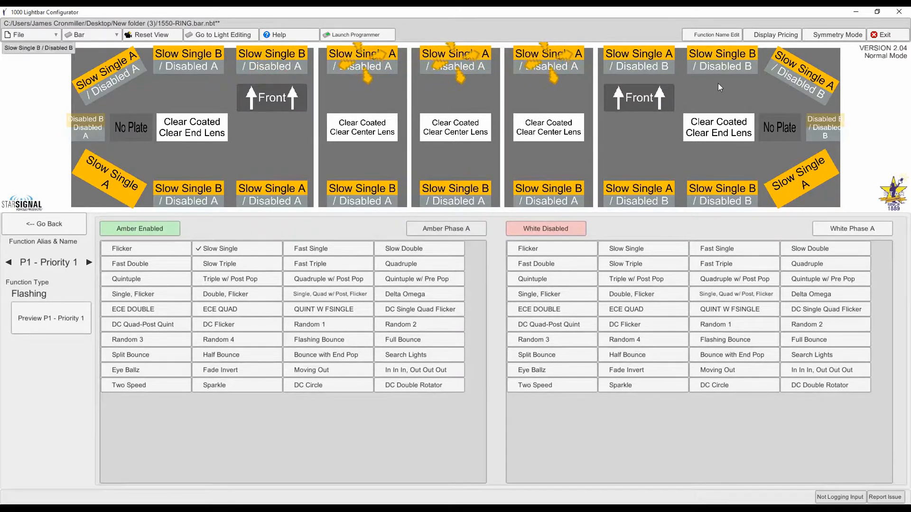
pyautogui.click(742, 77)
pyautogui.click(663, 53)
pyautogui.click(477, 229)
# Switch both front corner heads to amber phase B and preview P1 - Priority 1.
pyautogui.click(806, 75)
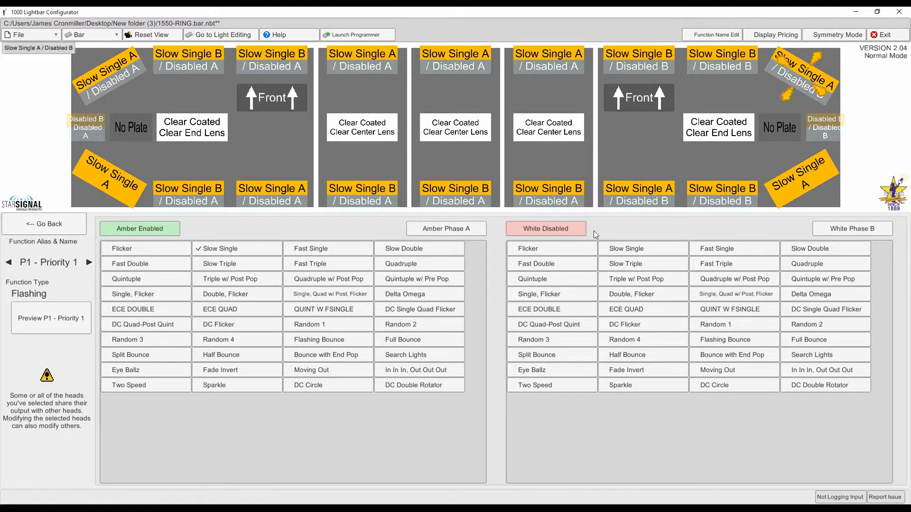
pyautogui.click(446, 229)
pyautogui.click(133, 78)
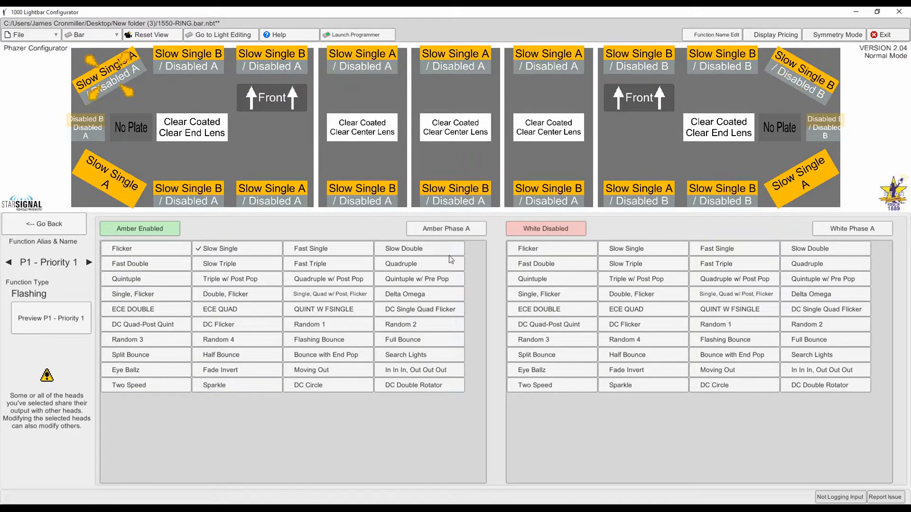
pyautogui.click(446, 229)
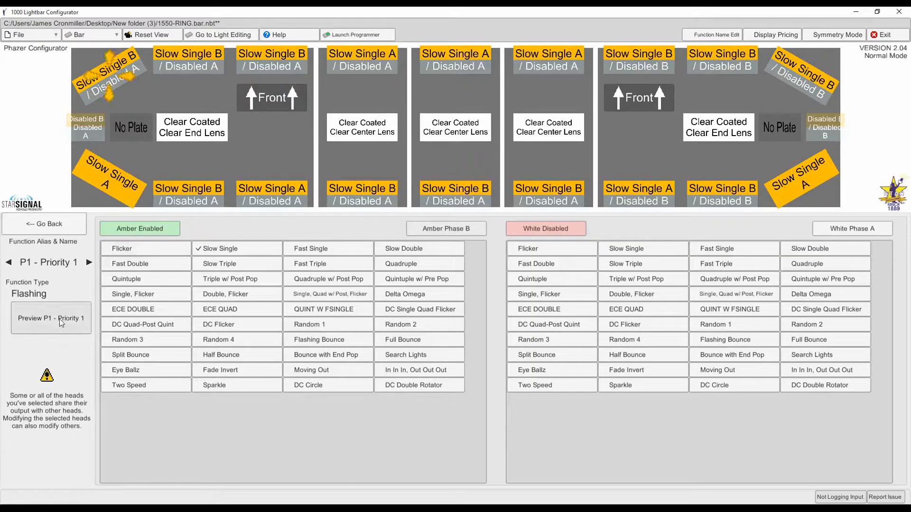
pyautogui.click(61, 323)
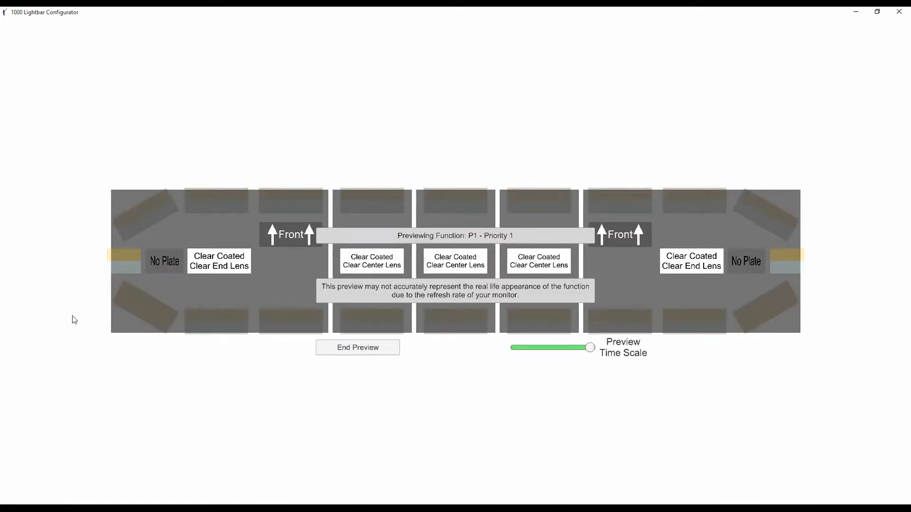
pyautogui.click(356, 347)
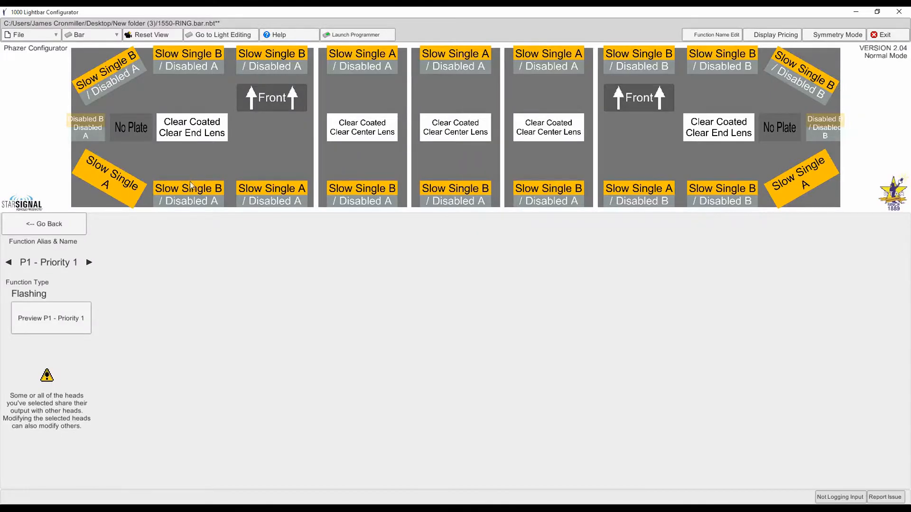
# Switch the rear inner heads of both end sections and both rear corner heads to amber phase B.
pyautogui.click(272, 198)
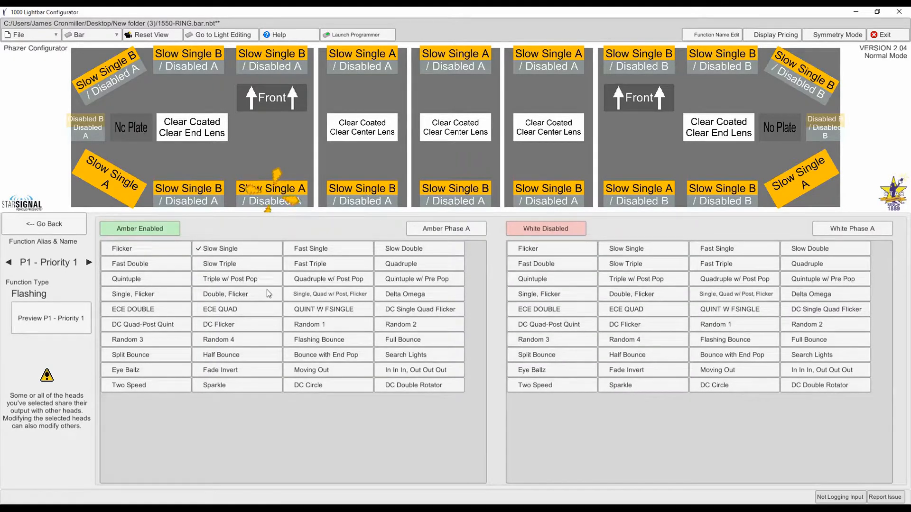
pyautogui.click(459, 232)
pyautogui.click(107, 179)
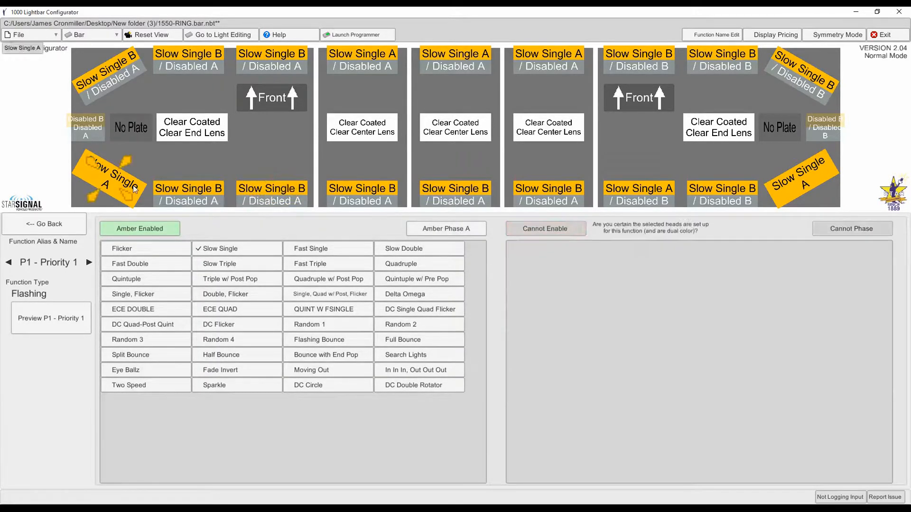
pyautogui.click(446, 228)
pyautogui.click(638, 192)
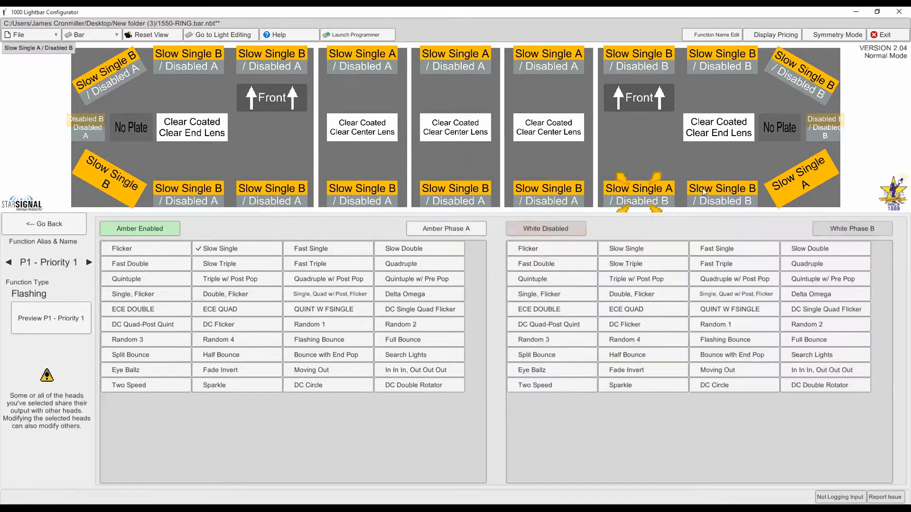
pyautogui.click(480, 231)
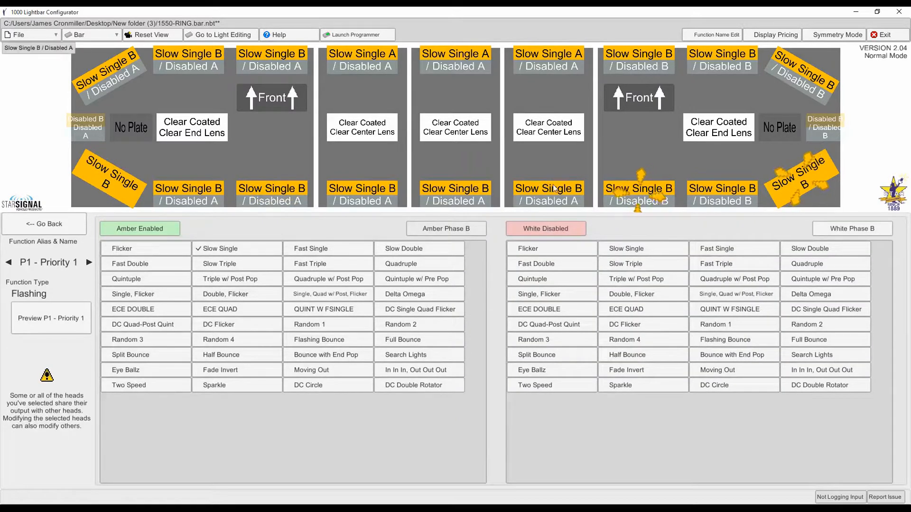
# Switch the three center rear heads to amber phase A, clear the selection and preview P1 - Priority 1.
pyautogui.moveTo(372, 160); pyautogui.dragTo(532, 197)
pyautogui.click(433, 228)
pyautogui.click(232, 221)
pyautogui.click(72, 310)
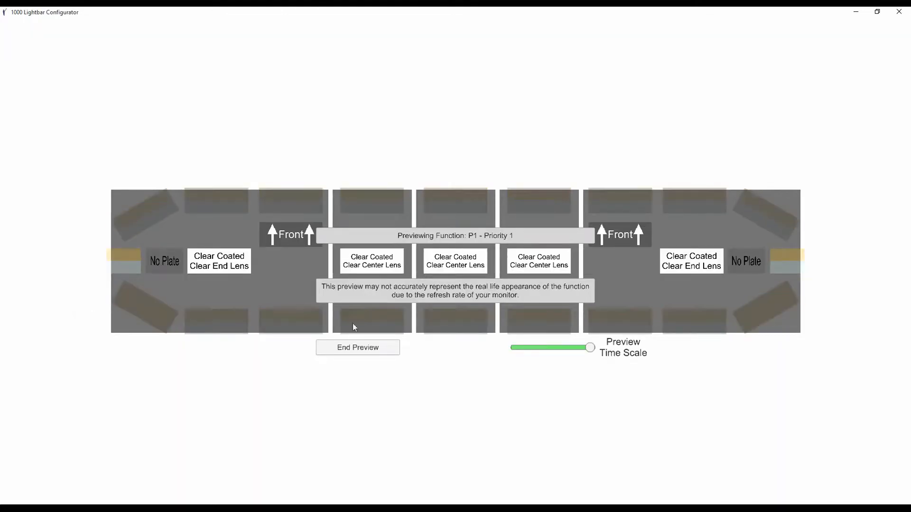
pyautogui.click(343, 351)
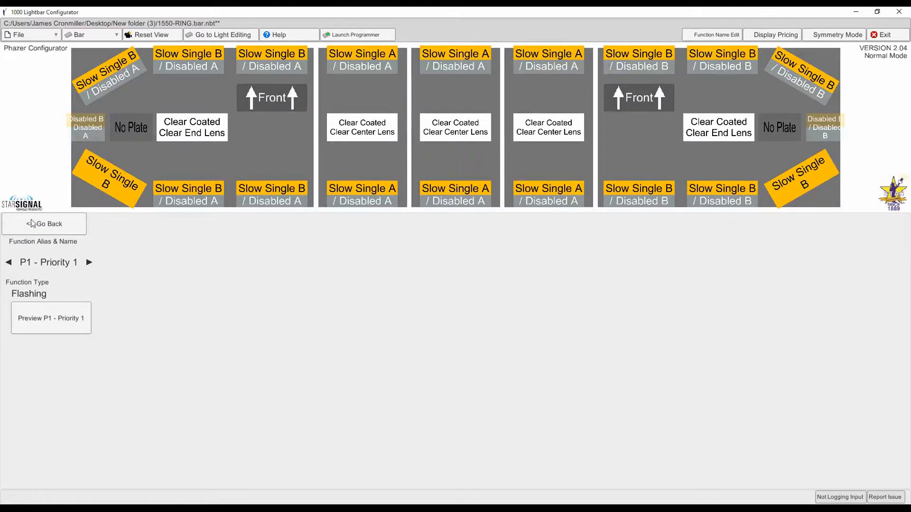
# Return to the function list, open P2 - Priority 2 for pattern editing and disable amber on all light heads.
pyautogui.click(41, 232)
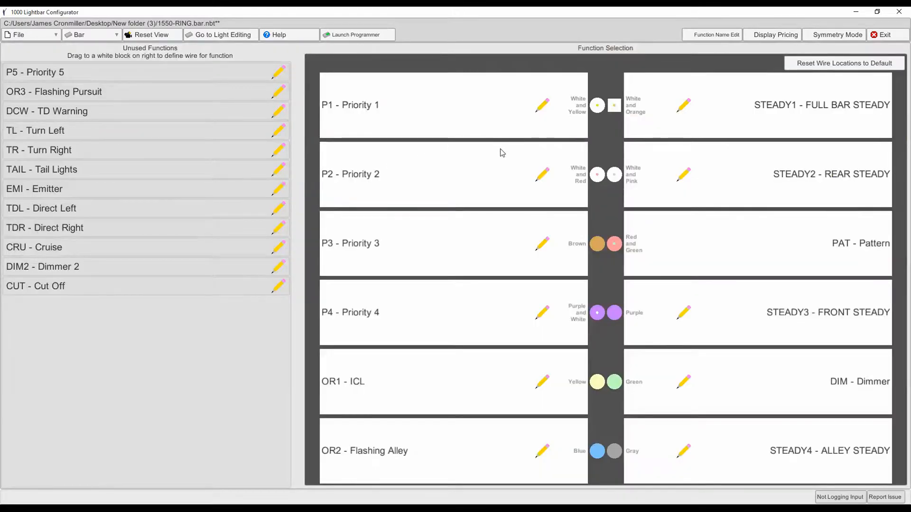
pyautogui.click(542, 176)
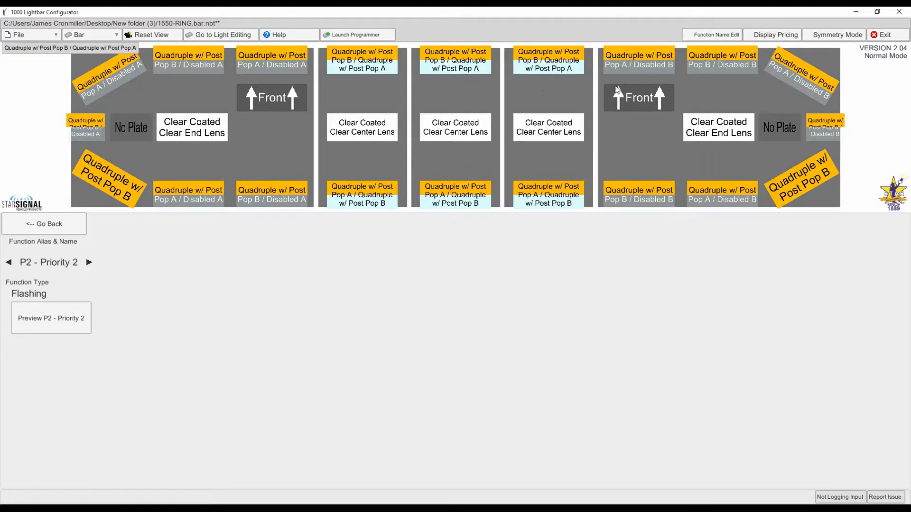
pyautogui.moveTo(833, 206); pyautogui.dragTo(98, 51)
pyautogui.click(126, 230)
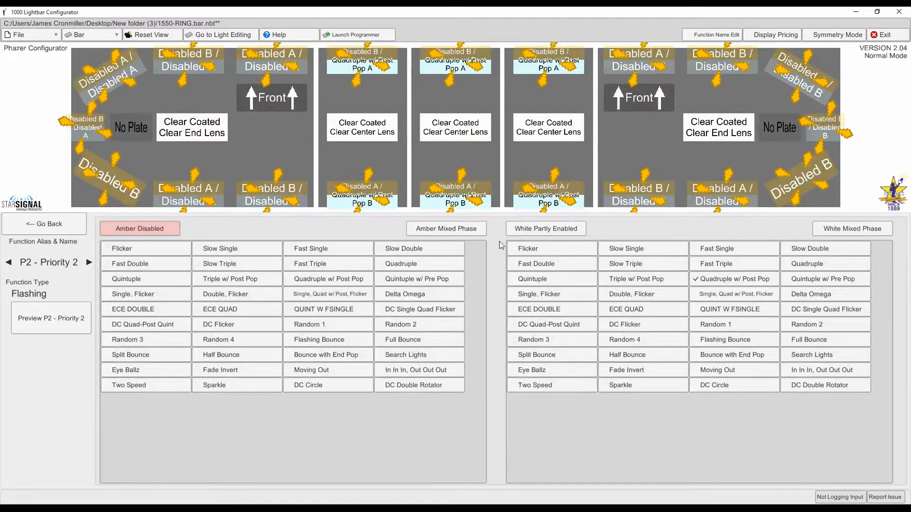
# Enable white with the Slow Single pattern on all dual-color heads and preview P2 - Priority 2.
pyautogui.click(543, 229)
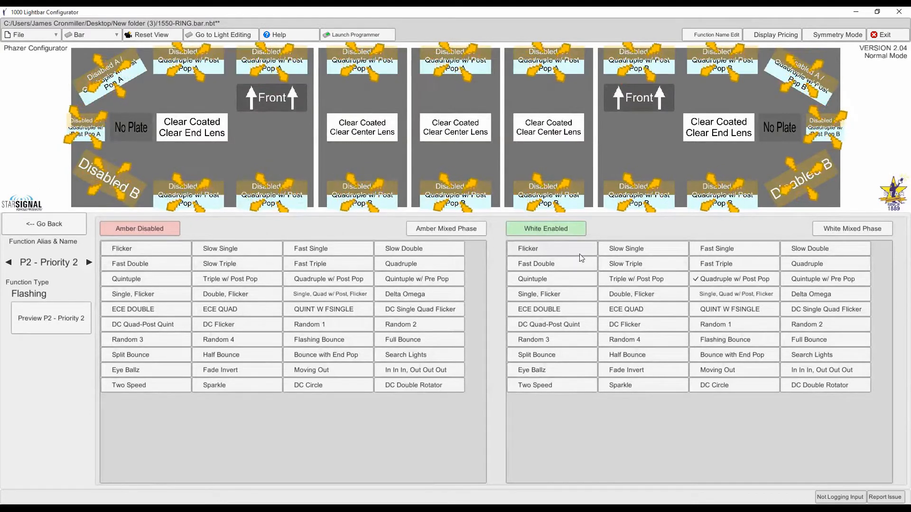
pyautogui.click(634, 251)
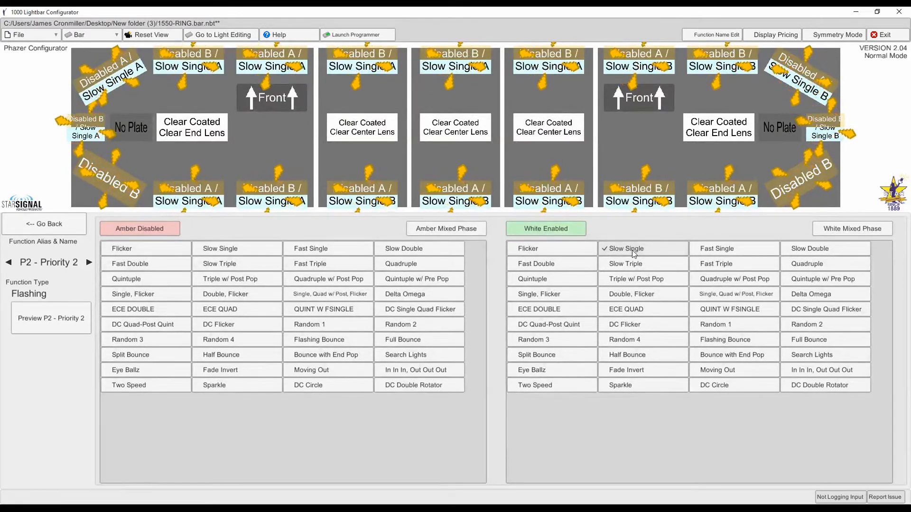
pyautogui.click(327, 217)
pyautogui.click(50, 317)
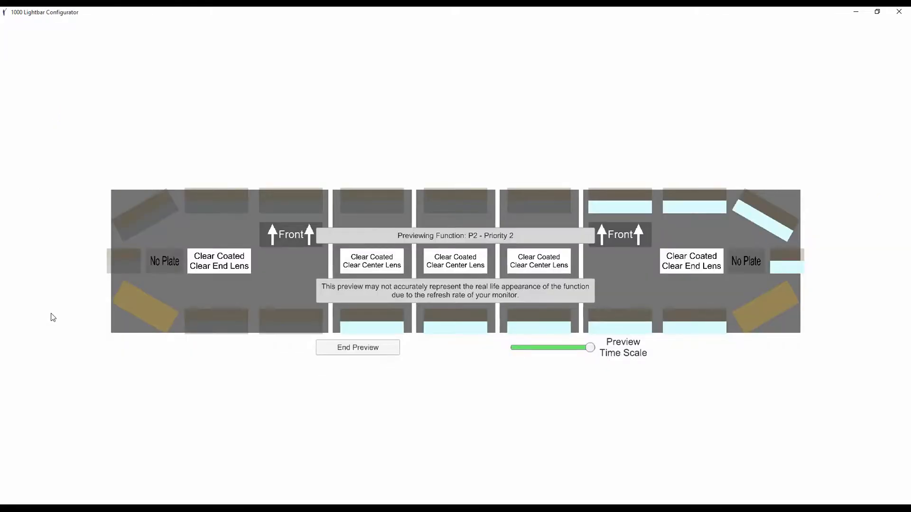
pyautogui.click(353, 345)
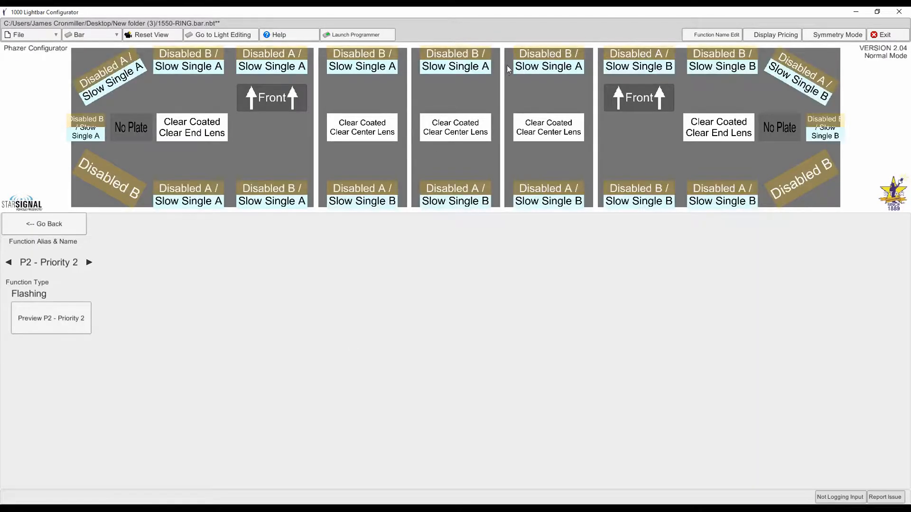
# Set white to phase B on the right end and adjacent center section, phase A on the remaining sections, and preview P2 - Priority 2.
pyautogui.moveTo(527, 70); pyautogui.dragTo(811, 220)
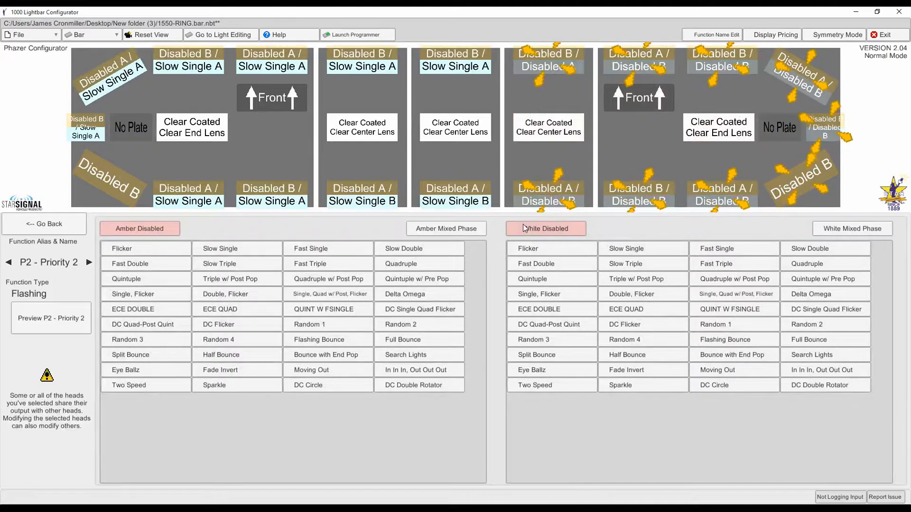
pyautogui.click(848, 229)
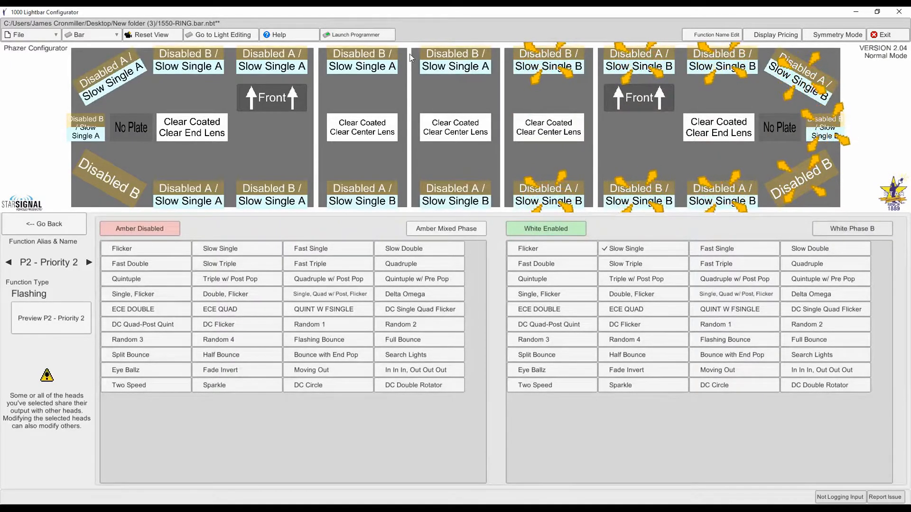
pyautogui.moveTo(491, 54); pyautogui.dragTo(91, 206)
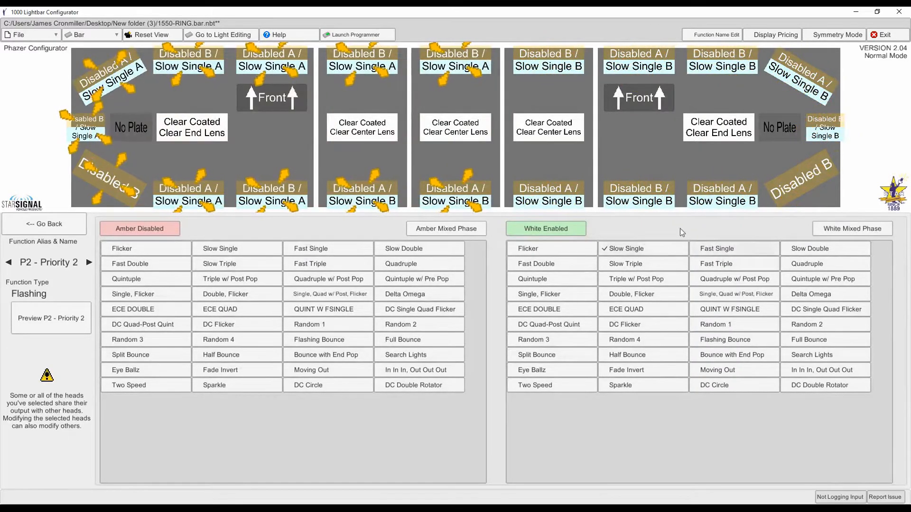
pyautogui.click(877, 229)
pyautogui.click(877, 229)
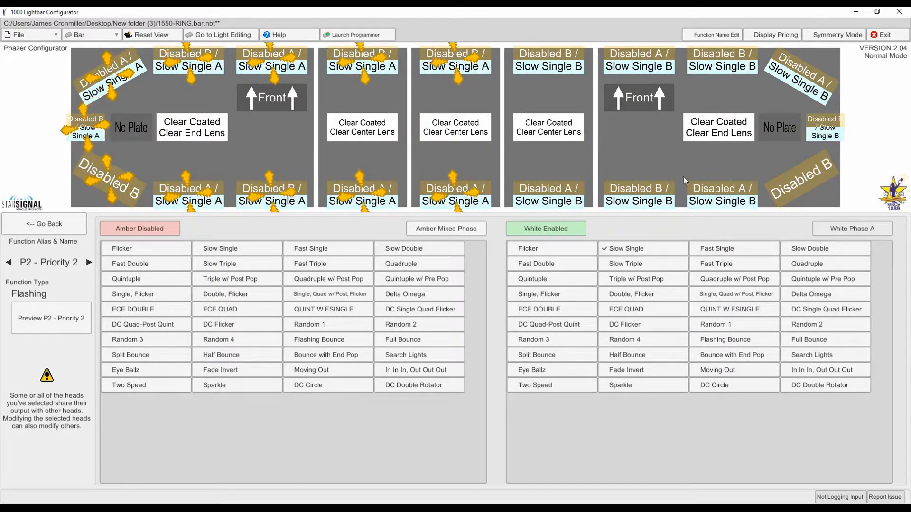
pyautogui.click(398, 161)
pyautogui.click(68, 317)
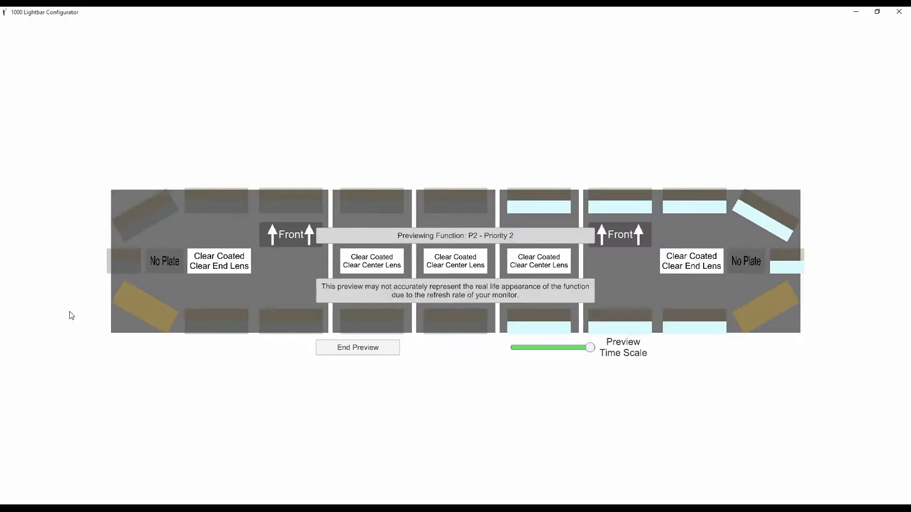
pyautogui.click(380, 350)
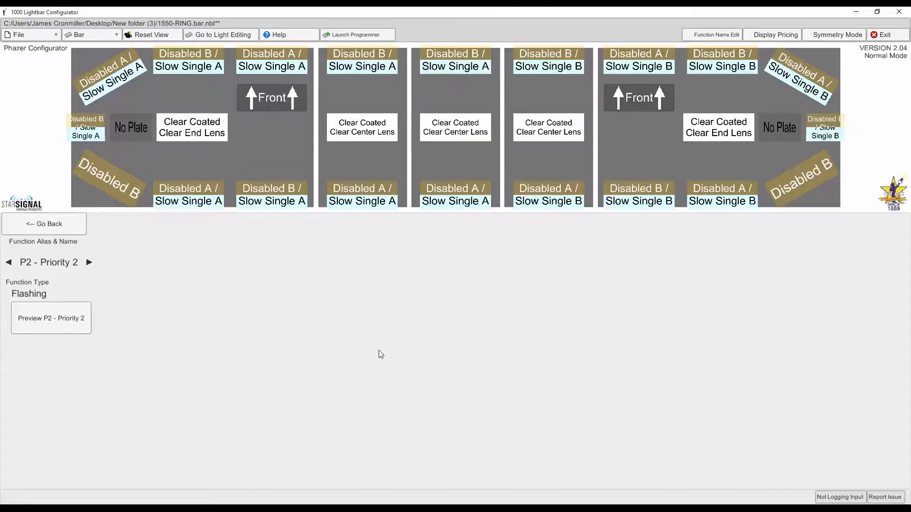
# Return to the function list and assign CRU - Cruise to the yellow wire in place of OR1 - ICL.
pyautogui.click(61, 228)
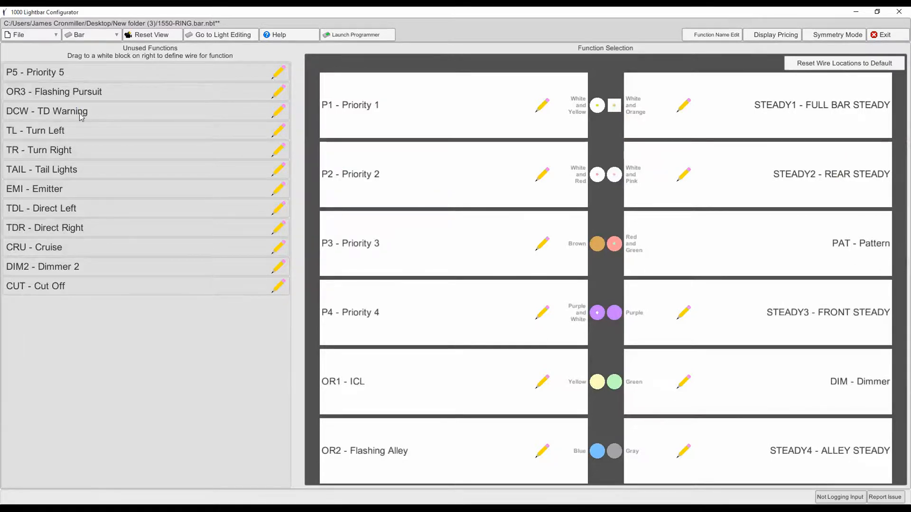
pyautogui.moveTo(82, 247); pyautogui.dragTo(403, 270)
pyautogui.moveTo(462, 377); pyautogui.dragTo(461, 376)
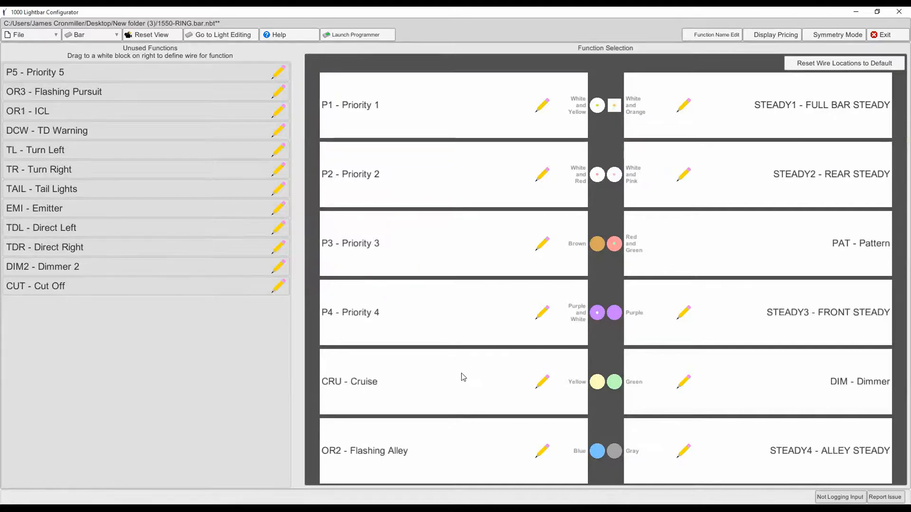
# Open the CRU - Cruise function for editing and enable white on both front corner heads.
pyautogui.click(541, 383)
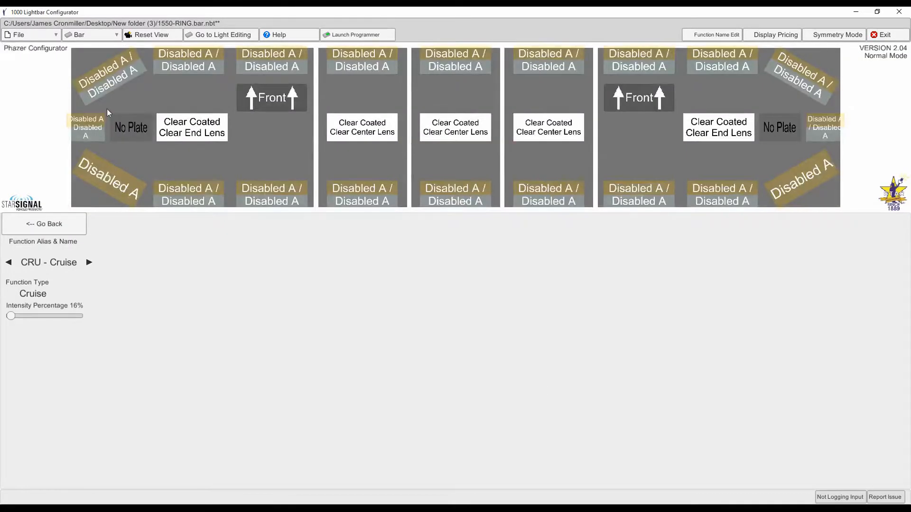
pyautogui.click(119, 84)
pyautogui.click(795, 96)
pyautogui.click(558, 230)
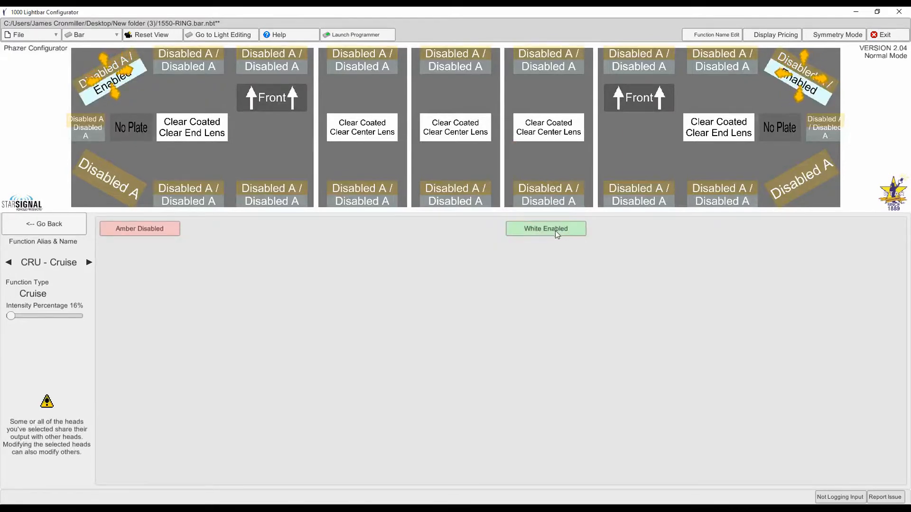
# Enable white on both side end heads for CRU - Cruise and return to the function list.
pyautogui.click(89, 129)
pyautogui.click(820, 130)
pyautogui.click(579, 229)
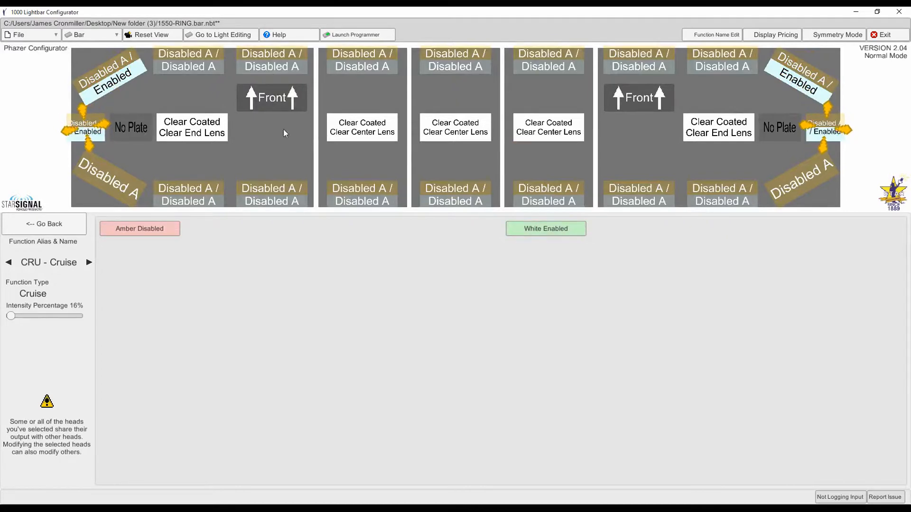
pyautogui.click(285, 147)
pyautogui.click(85, 218)
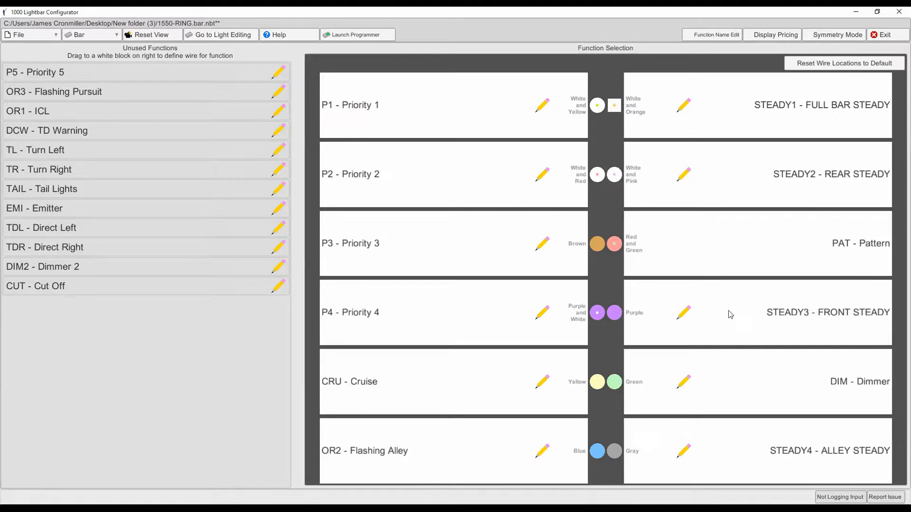
# Open STEADY3 - FRONT STEADY for editing and enable white on all front heads, including both front corners.
pyautogui.click(696, 311)
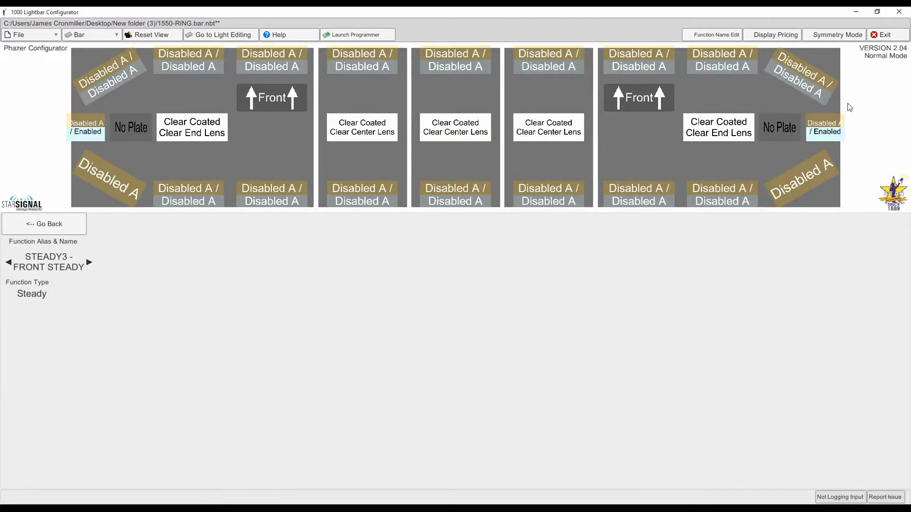
pyautogui.moveTo(740, 89); pyautogui.dragTo(181, 141)
pyautogui.click(525, 232)
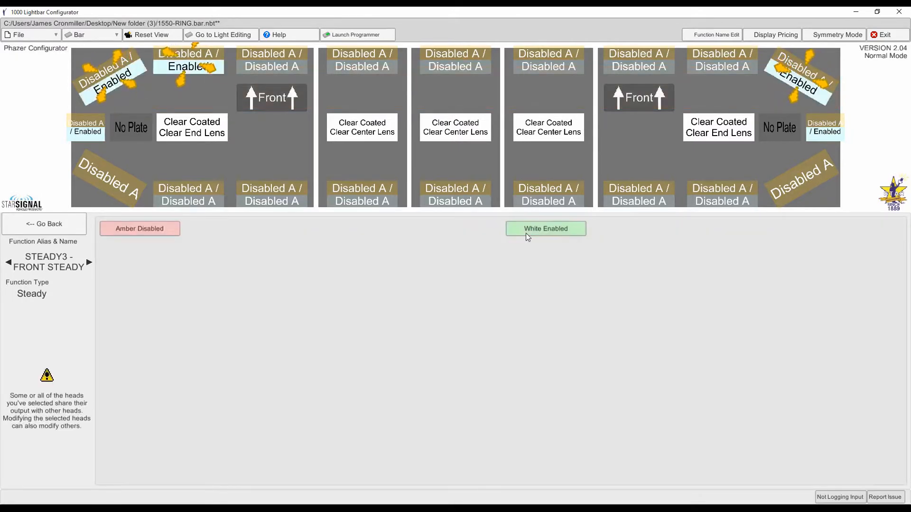
pyautogui.click(320, 79)
pyautogui.click(287, 68)
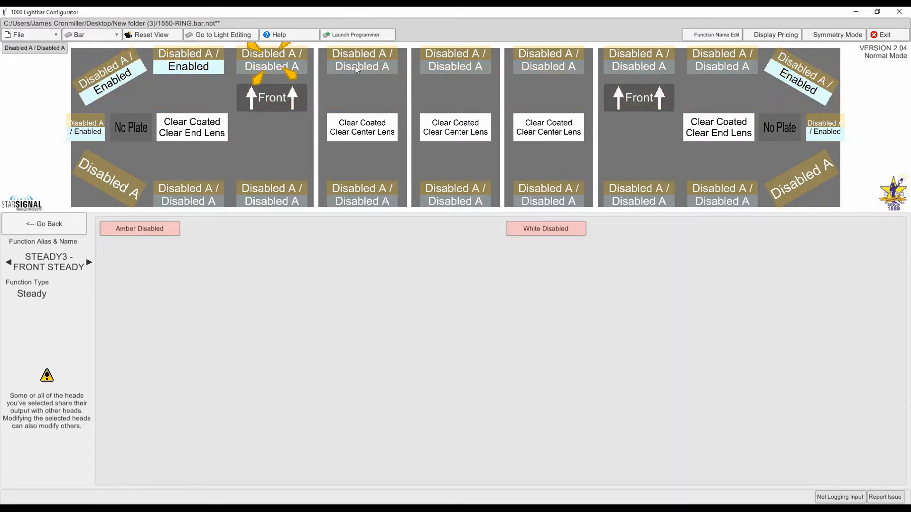
pyautogui.click(574, 232)
pyautogui.click(576, 70)
pyautogui.click(575, 229)
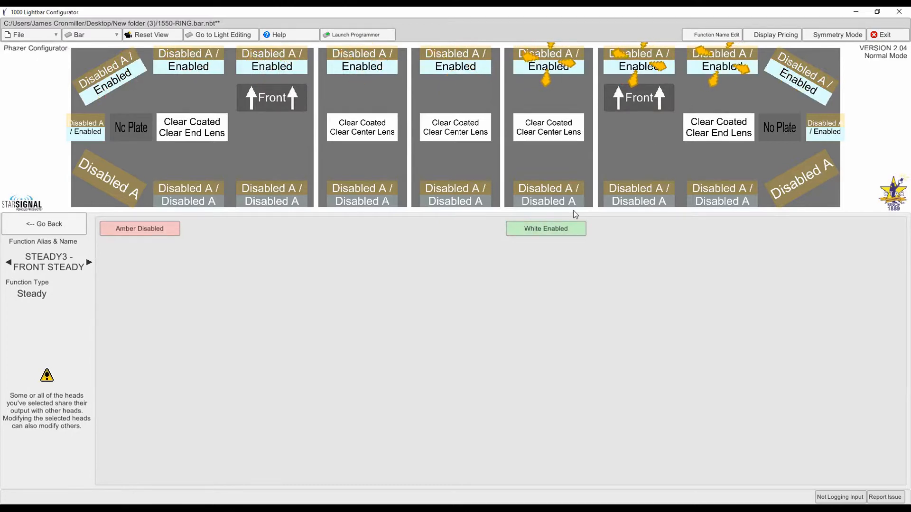
pyautogui.click(542, 97)
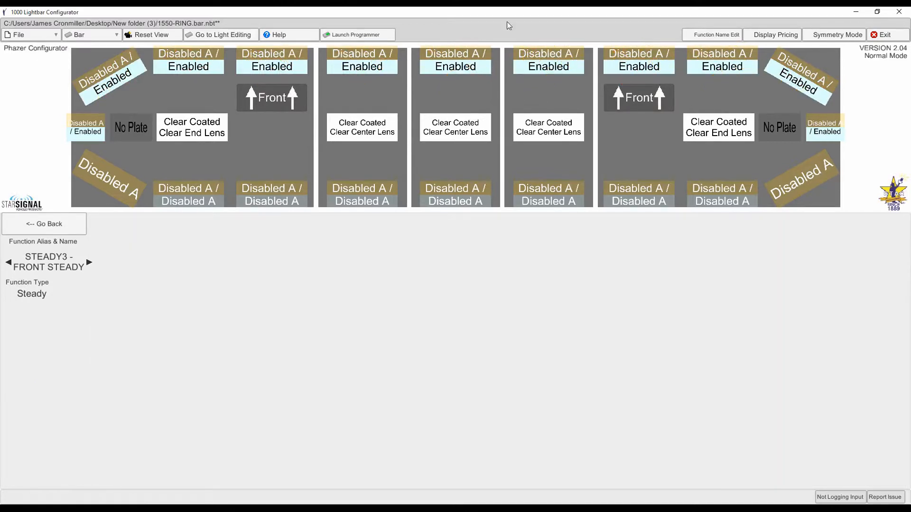
# Disable white on the front corner and two adjacent front heads at each end of STEADY3, and return to the function list.
pyautogui.click(827, 106)
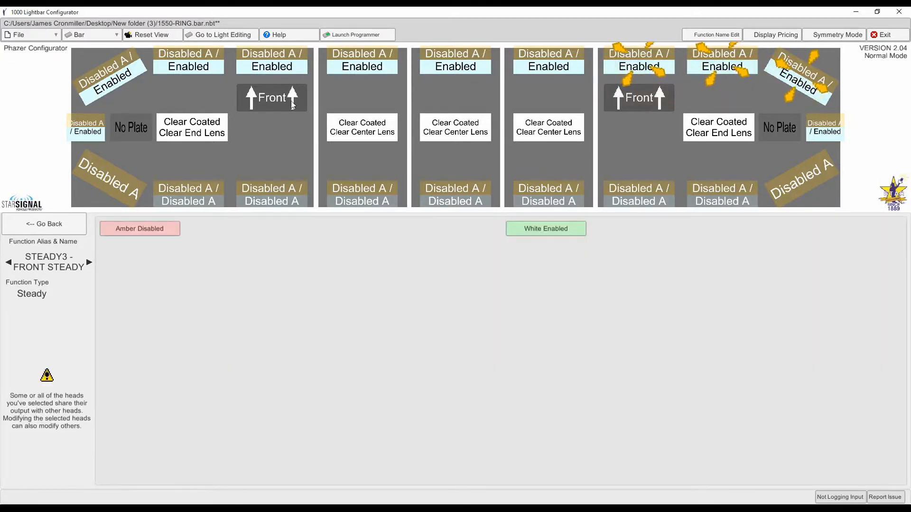
pyautogui.click(293, 105)
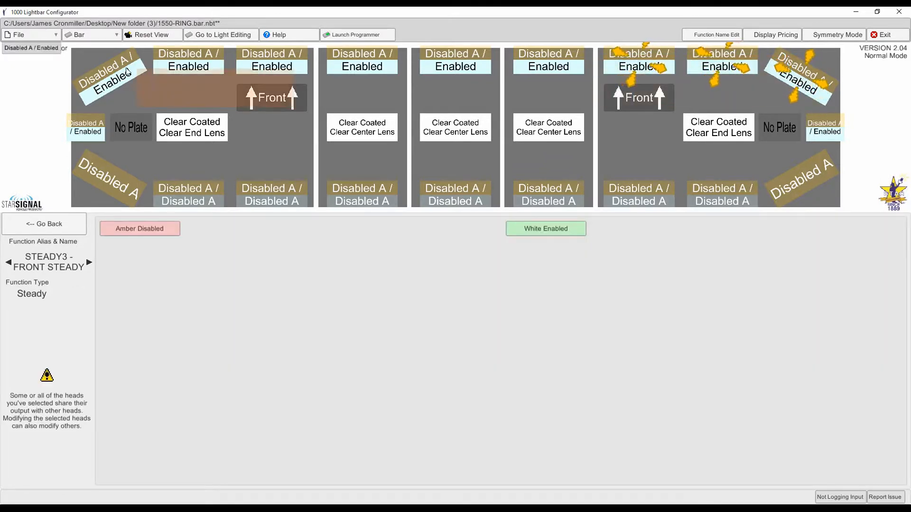
pyautogui.click(545, 232)
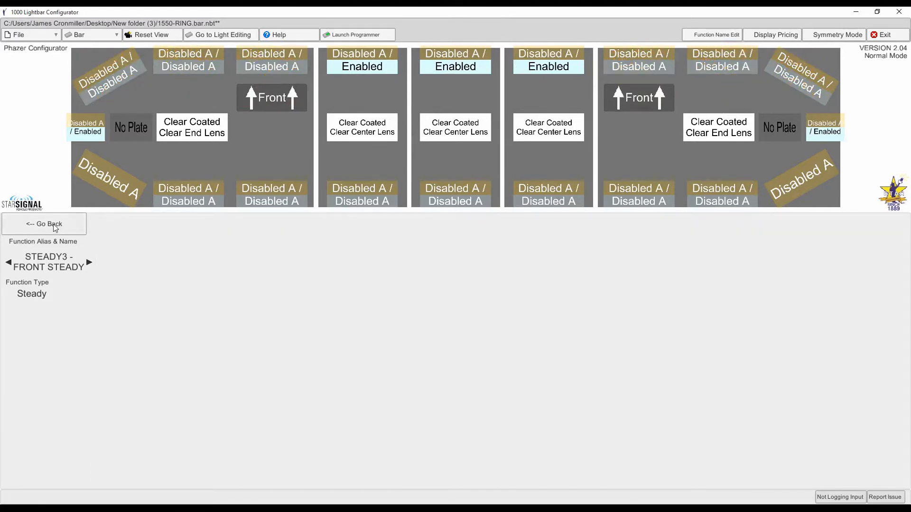
pyautogui.click(55, 228)
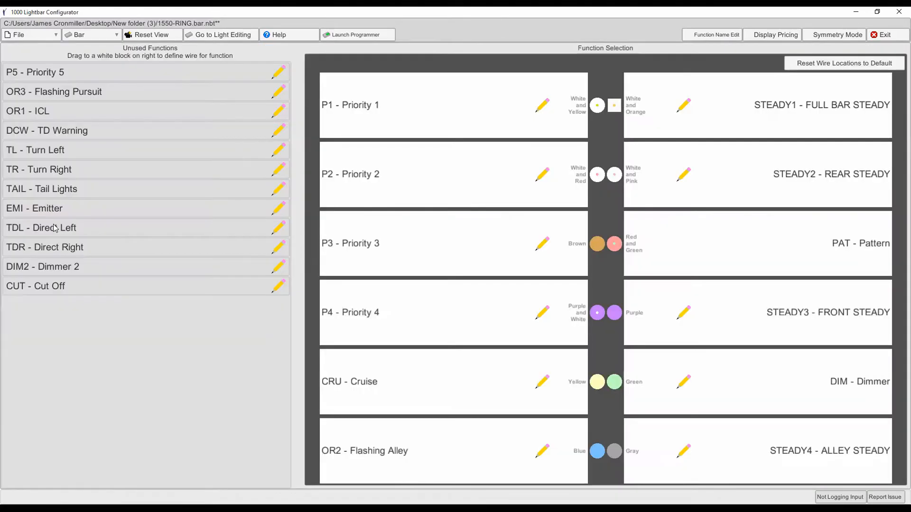
# Switch to light editing and save the bar as a new file named "1550-RING_test rev -".
pyautogui.click(221, 37)
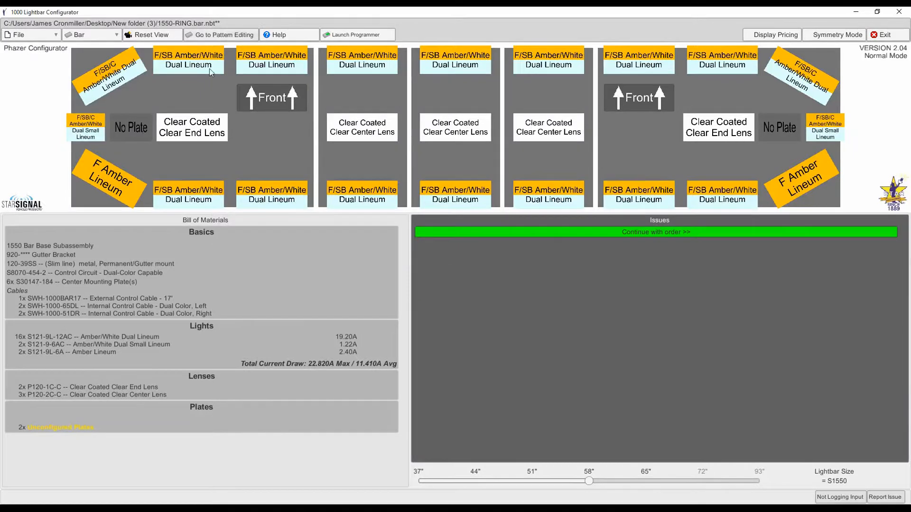
pyautogui.click(29, 33)
pyautogui.click(41, 120)
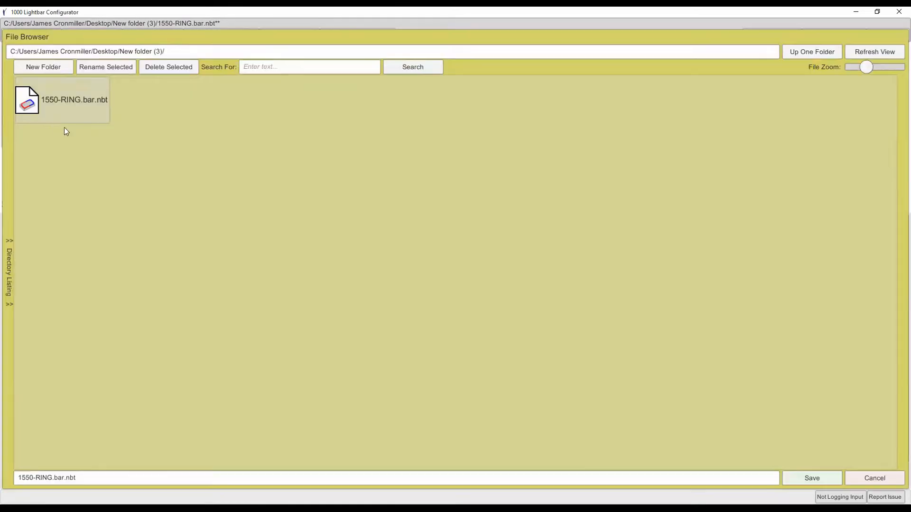
pyautogui.click(52, 478)
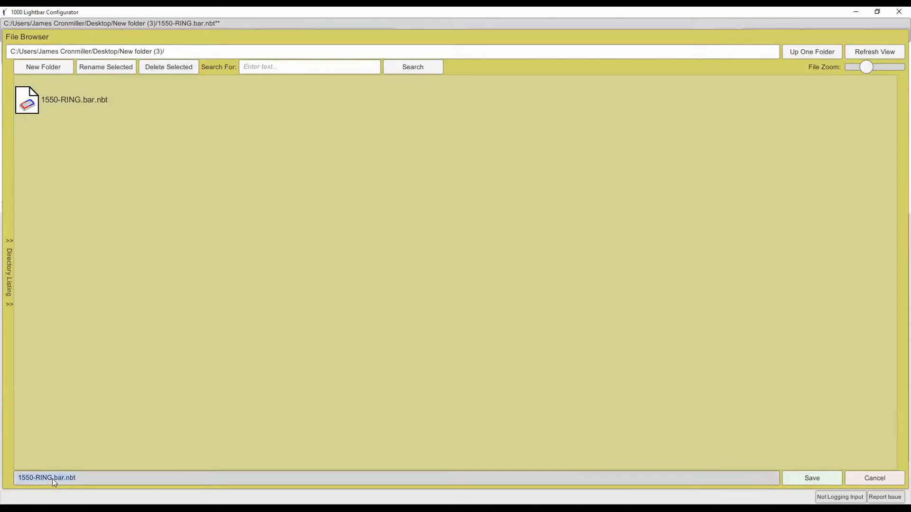
pyautogui.click(51, 477)
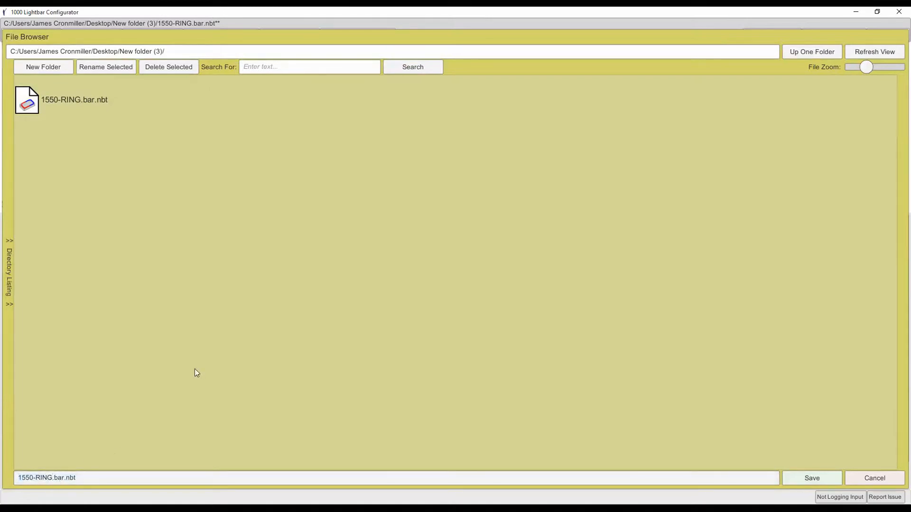
pyautogui.write('_test rev -')
pyautogui.click(816, 476)
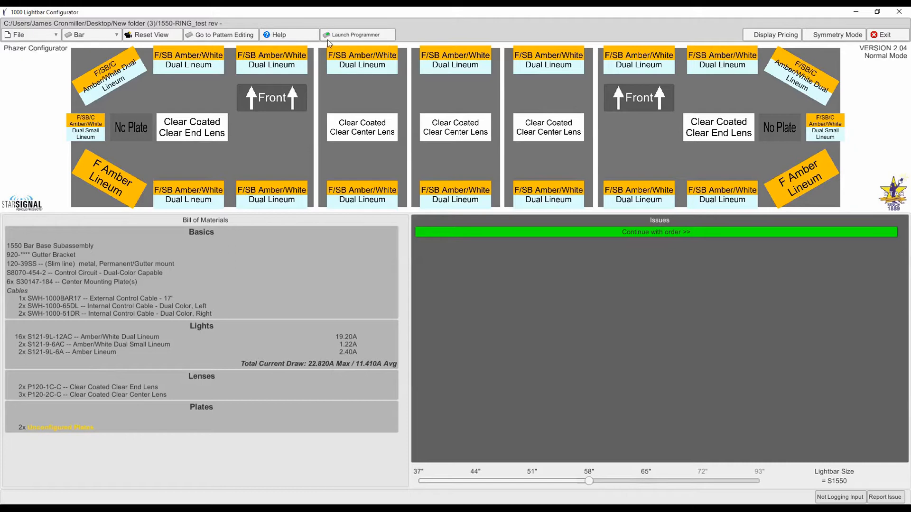
# Launch the lightbar programming utility and check the end of the source path for the bar file to send.
pyautogui.click(360, 36)
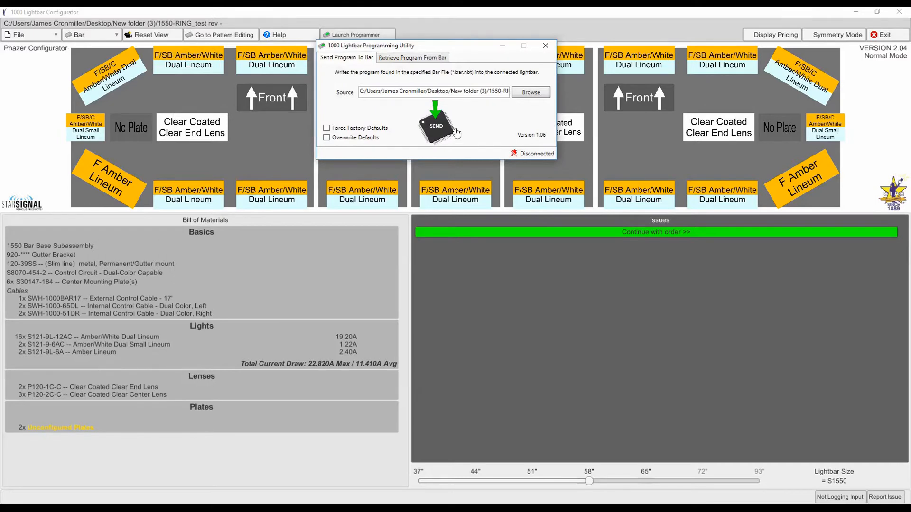
pyautogui.press('Right')
pyautogui.press('Right')
pyautogui.press('Right')
pyautogui.press('Right')
pyautogui.press('Right')
pyautogui.press('Right')
pyautogui.press('Right')
pyautogui.press('Right')
pyautogui.press('Right')
pyautogui.press('Right')
pyautogui.press('Right')
pyautogui.press('Right')
pyautogui.press('Right')
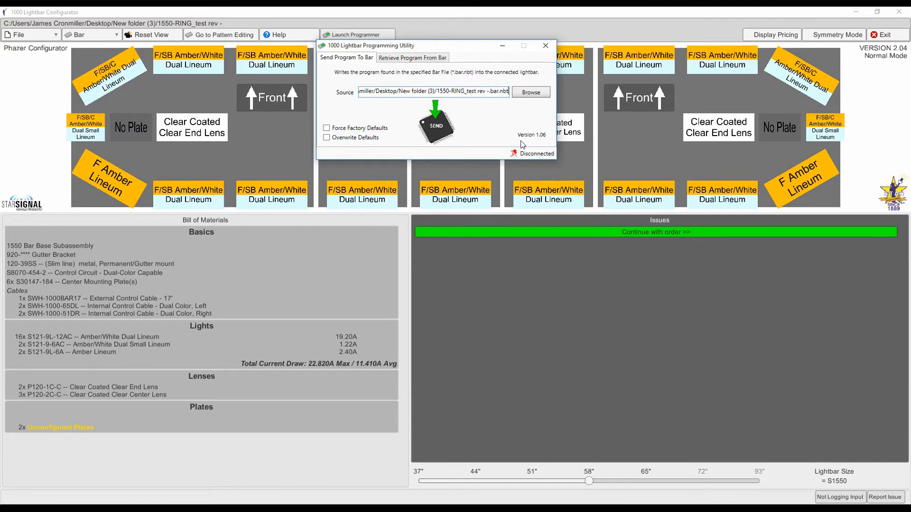
# Try to send the program to the lightbar, dismiss the resulting message and close the programming utility.
pyautogui.click(447, 128)
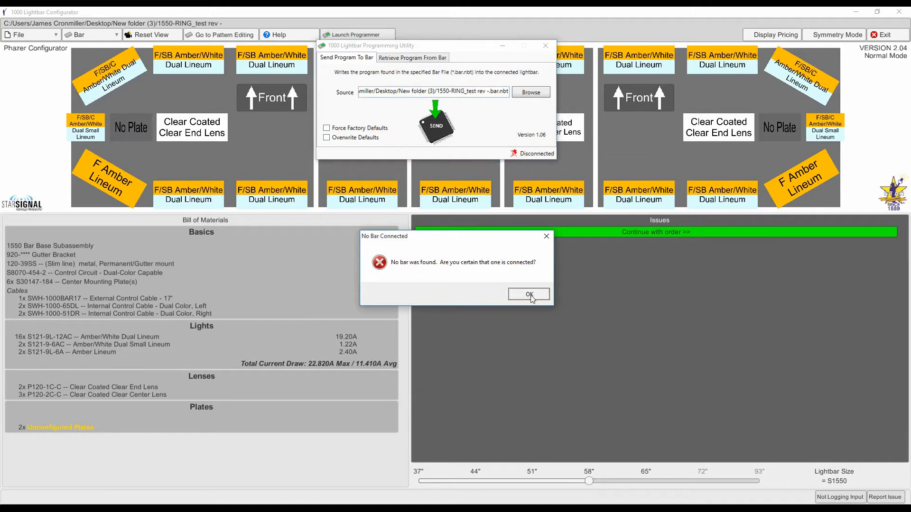
pyautogui.click(530, 295)
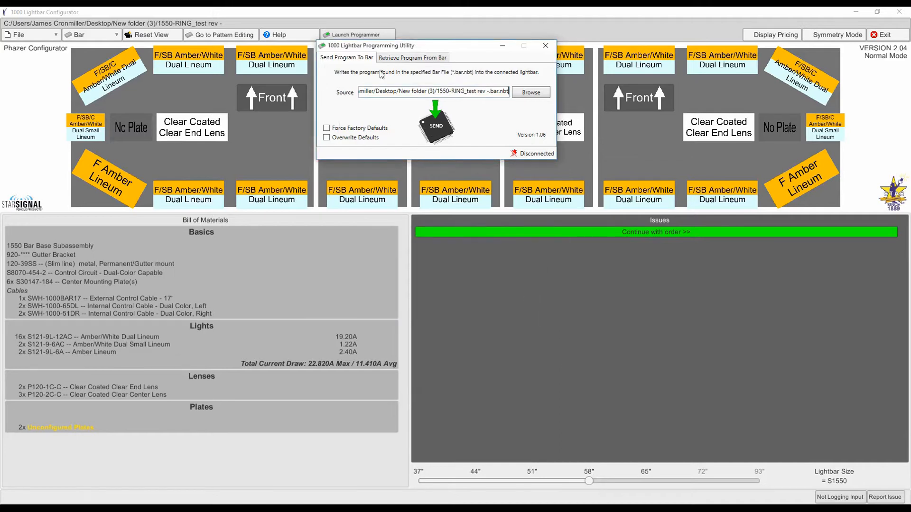
pyautogui.click(544, 48)
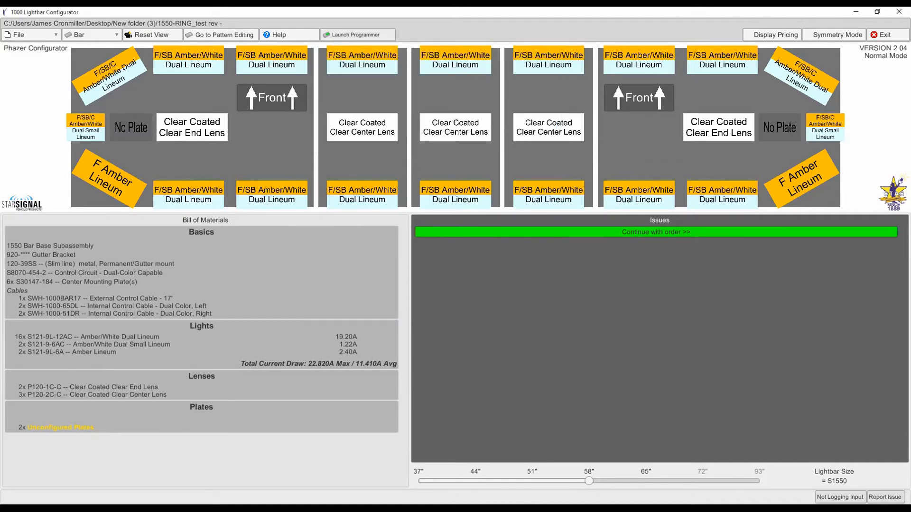